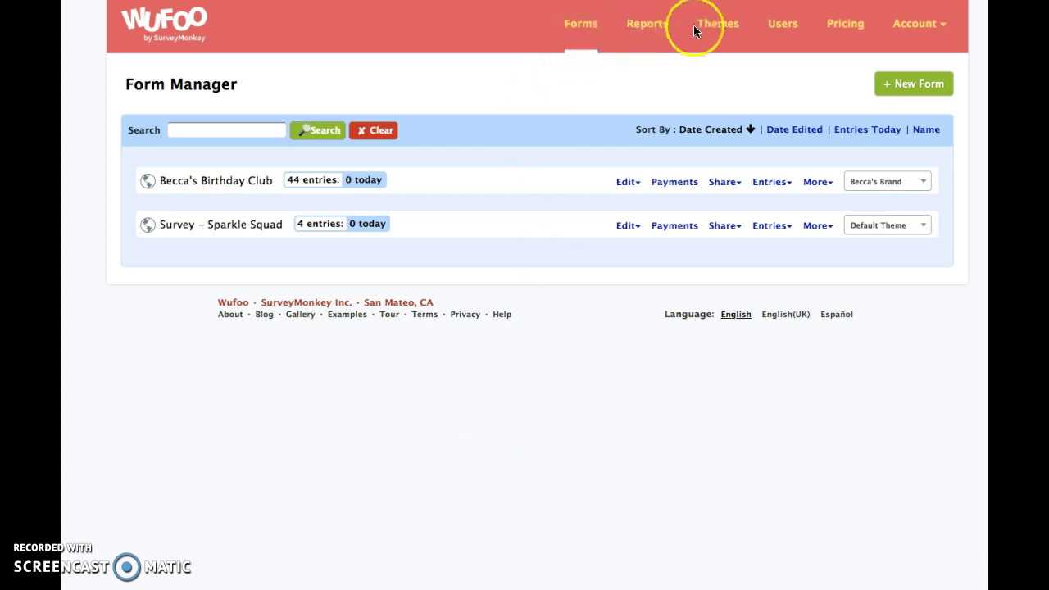
- Create a new form and set its form name to Birthday Club
left_click(605, 99)
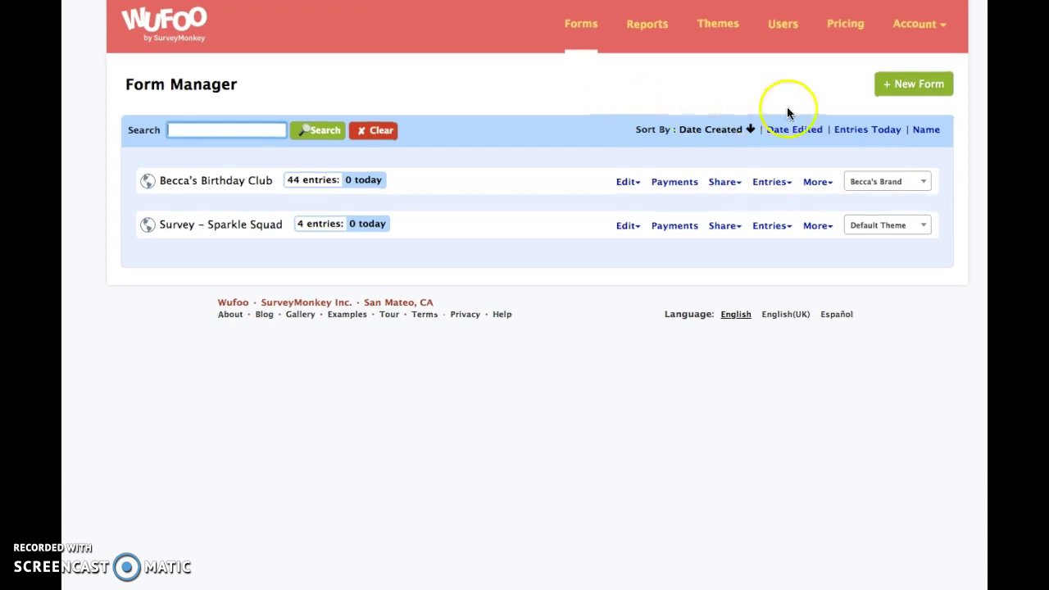
left_click(918, 86)
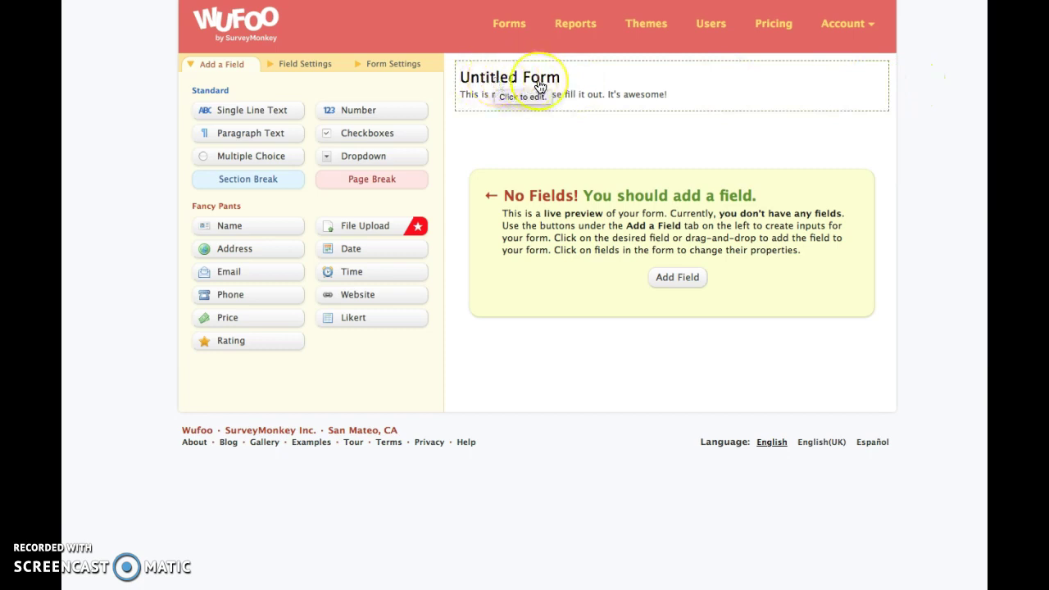
left_click(490, 87)
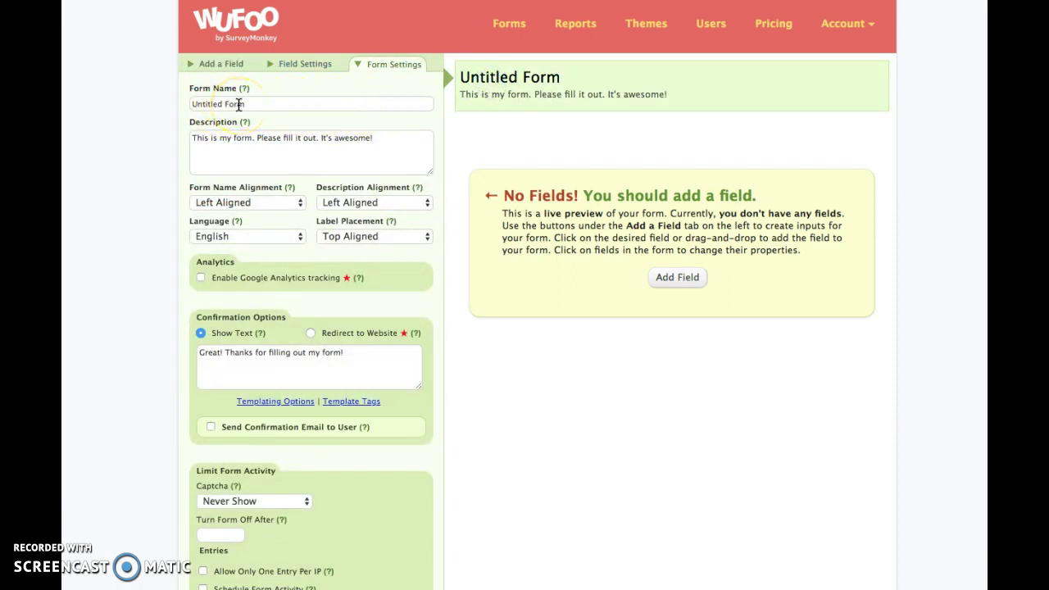
left_click_drag(249, 105, 174, 111)
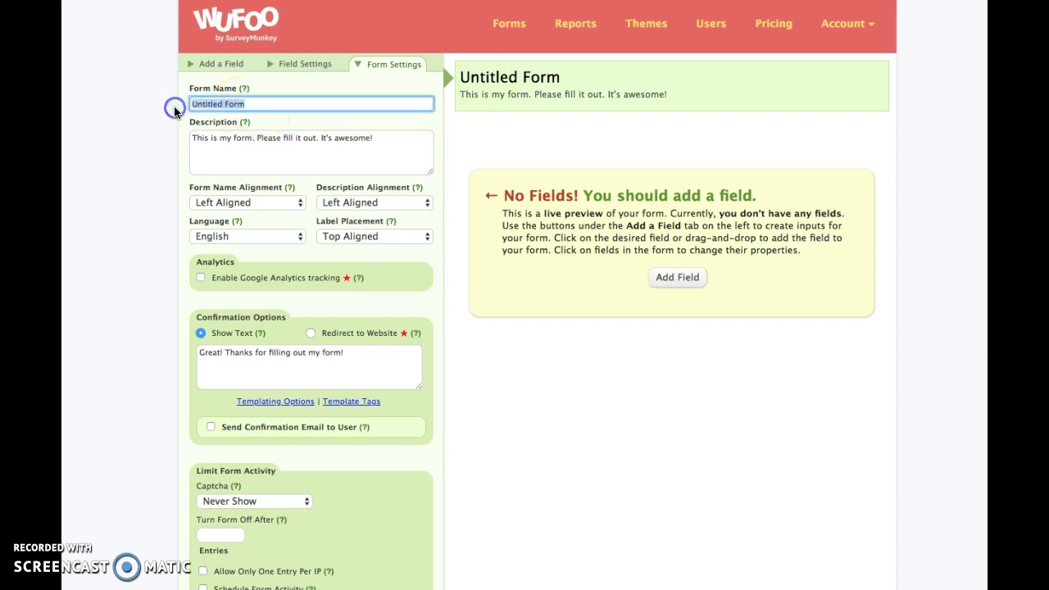
type("Birthday Club")
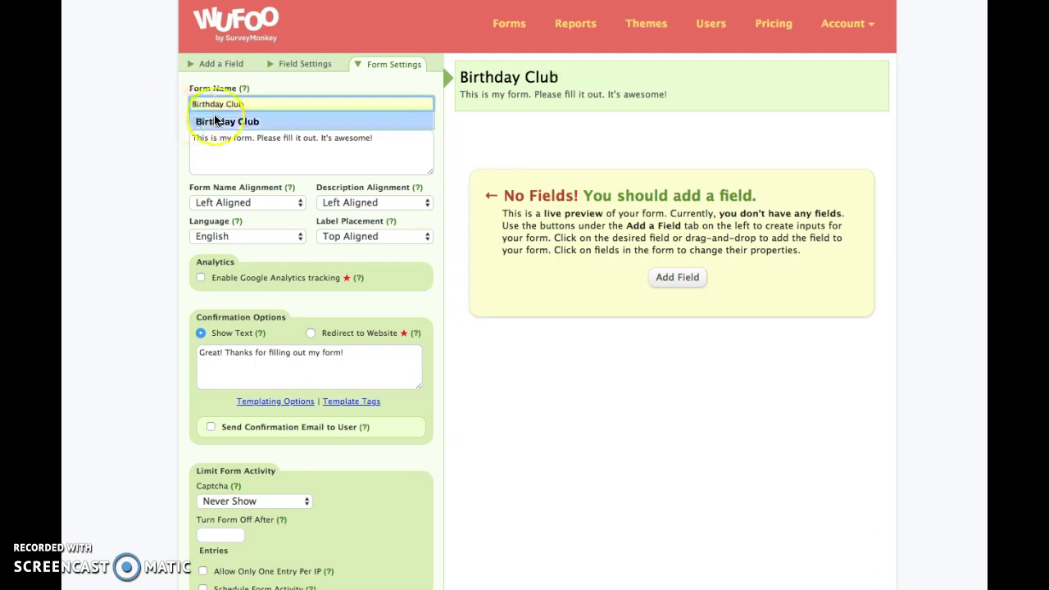
left_click(214, 123)
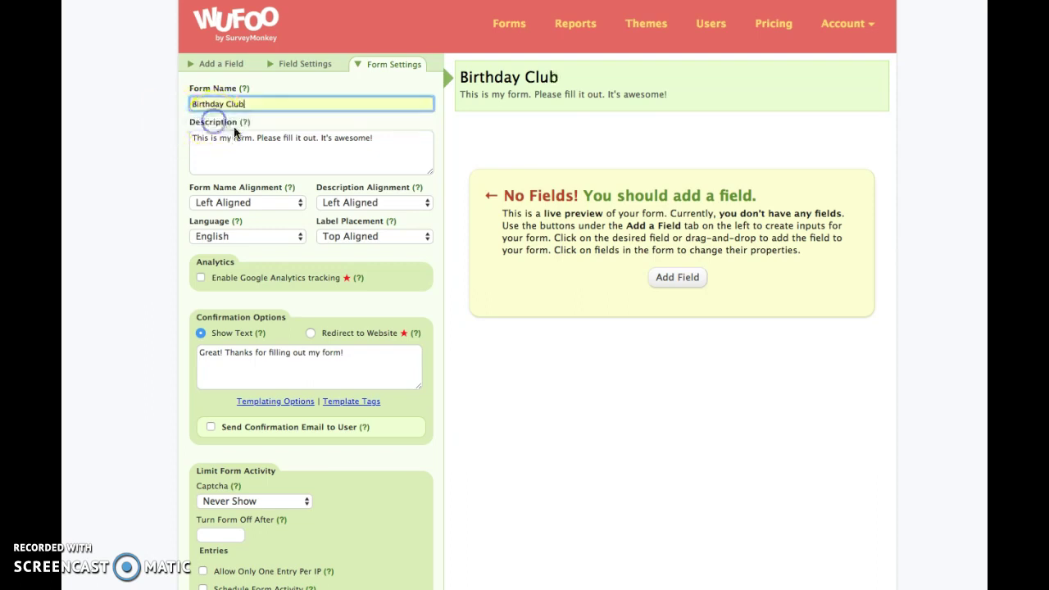
- Shorten the form description to "Please fill it out."
left_click_drag(257, 138, 187, 138)
key("BackSpace")
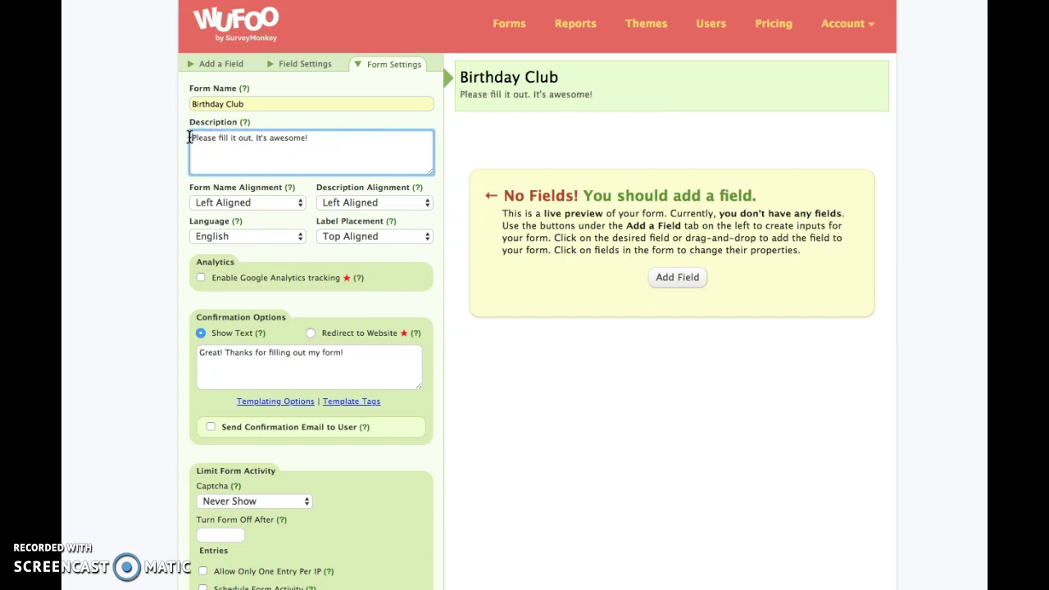
left_click_drag(321, 138, 251, 140)
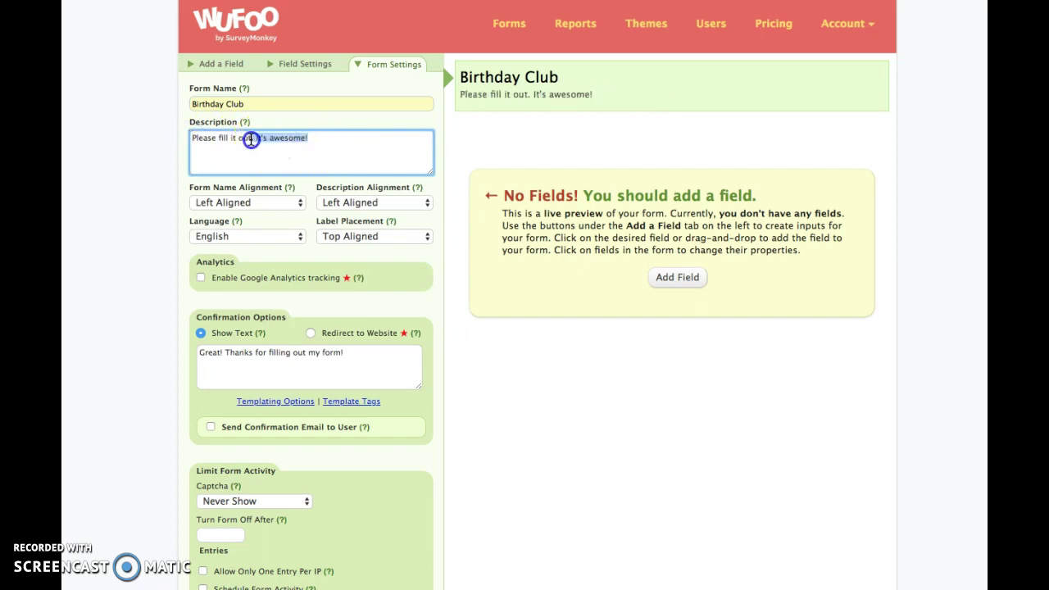
key("BackSpace")
left_click(275, 139)
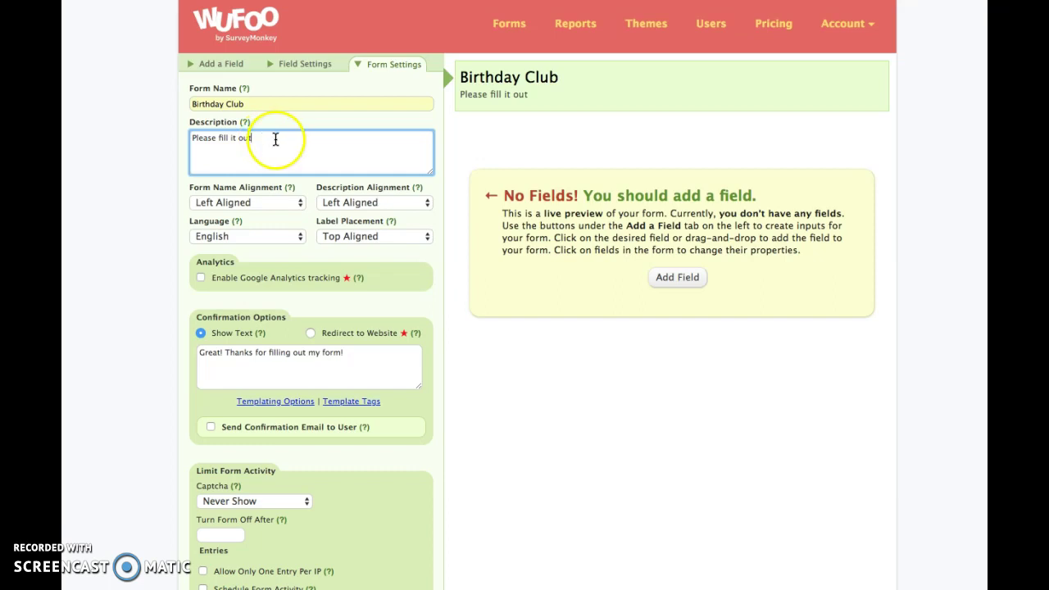
type(".")
scroll(257, 144, "down", 2)
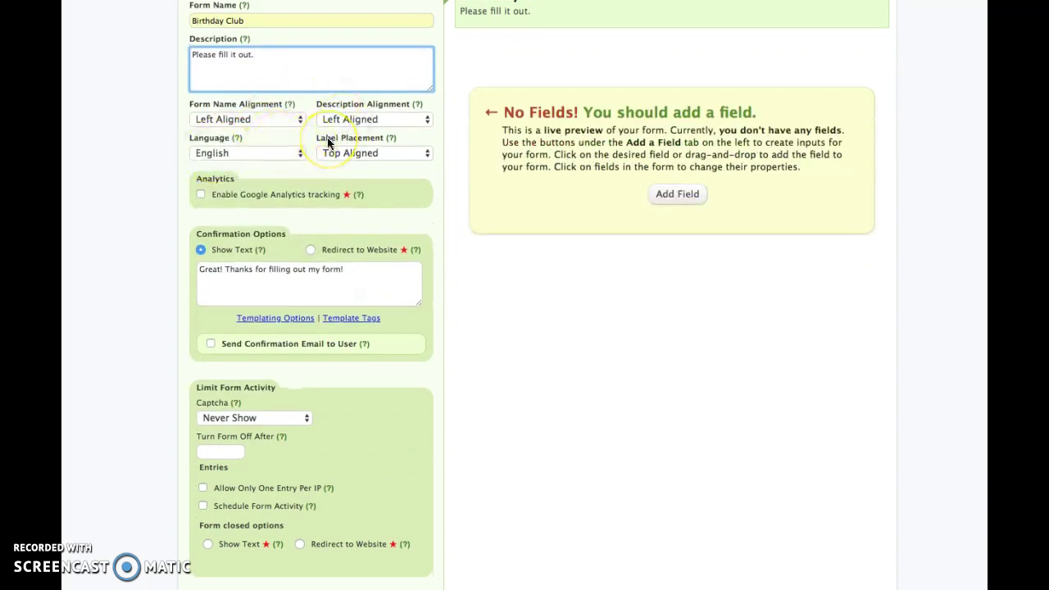
scroll(324, 151, "down", 2)
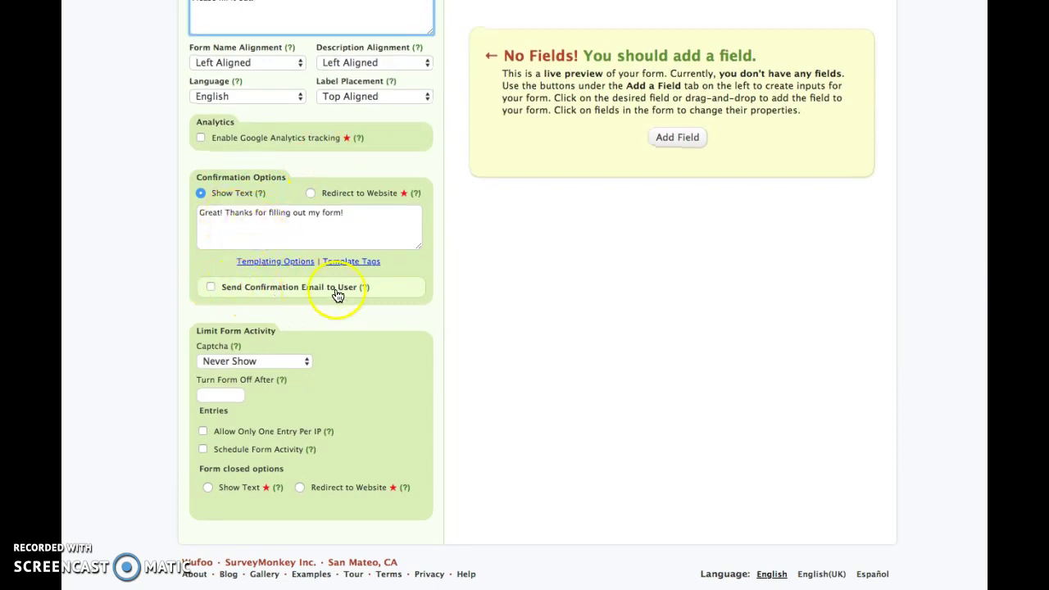
left_click(211, 287)
left_click(305, 310)
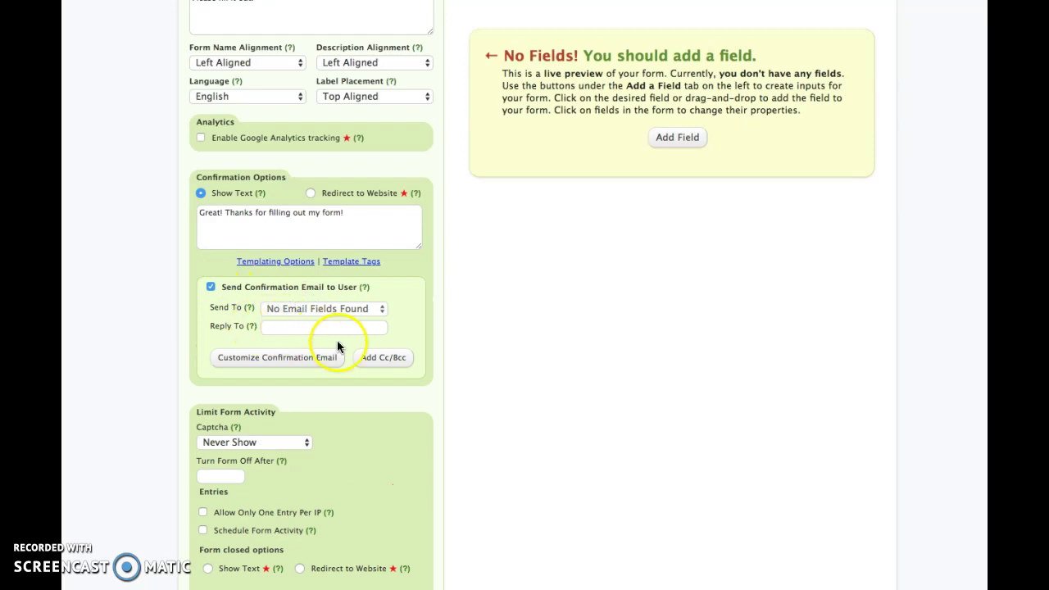
left_click(262, 234)
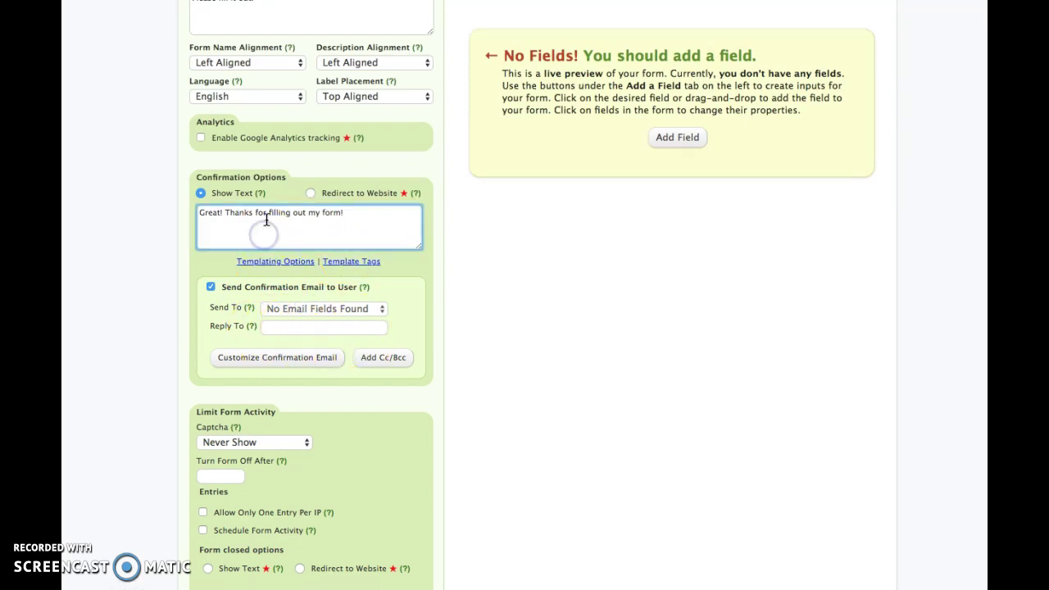
left_click(212, 287)
left_click(294, 229)
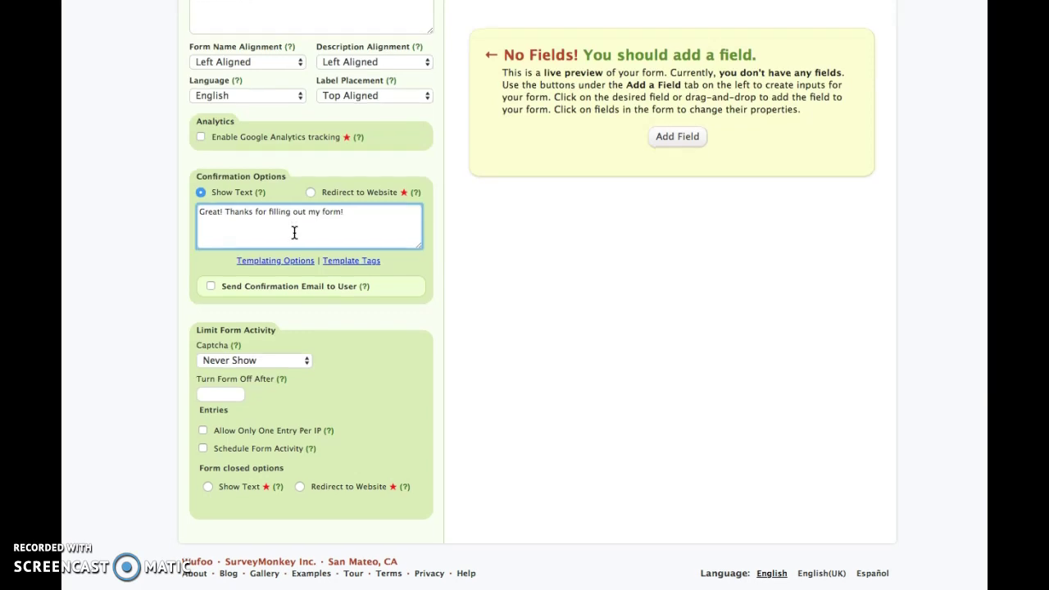
scroll(295, 233, "up", 4)
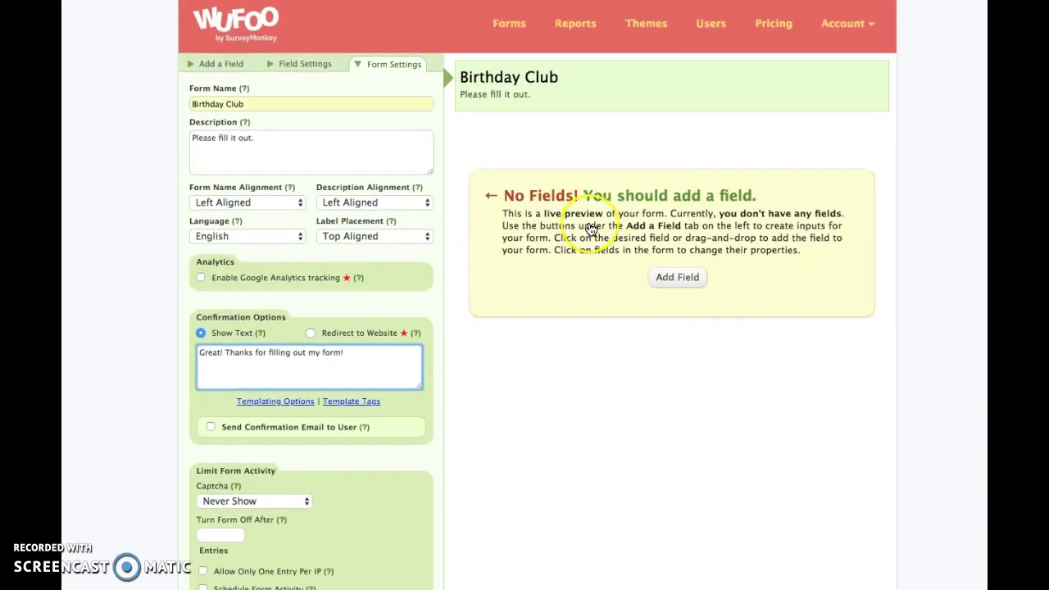
- Add the predefined Name, Address and Email fields to the form
left_click(235, 69)
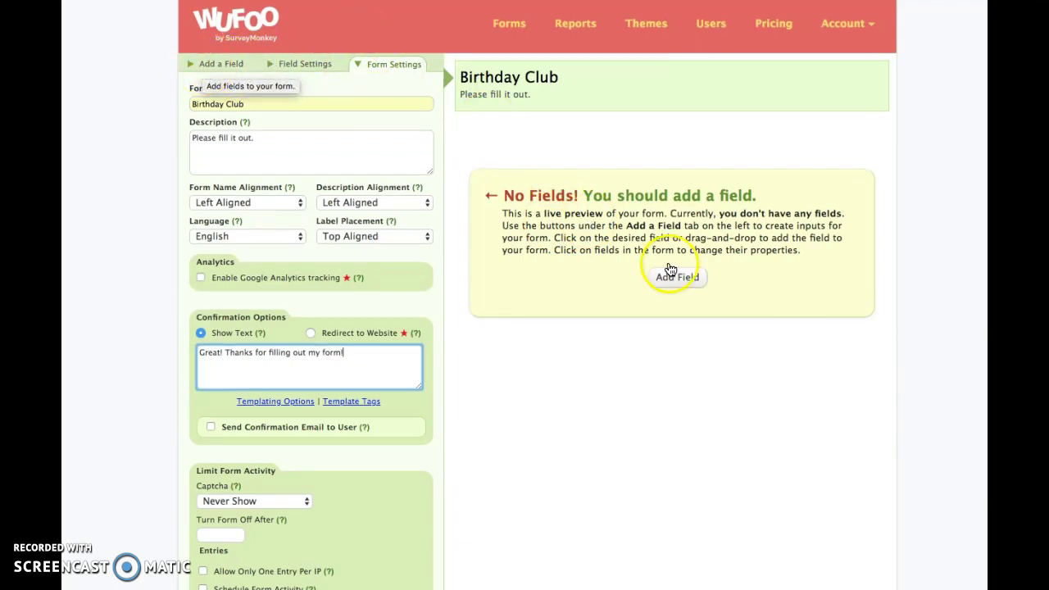
left_click(195, 68)
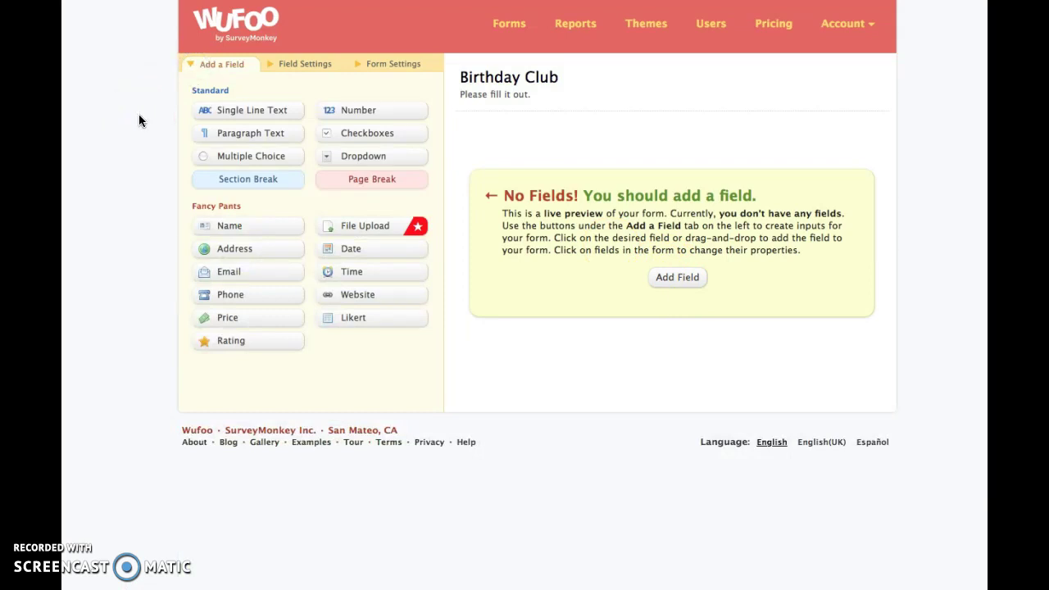
left_click(245, 220)
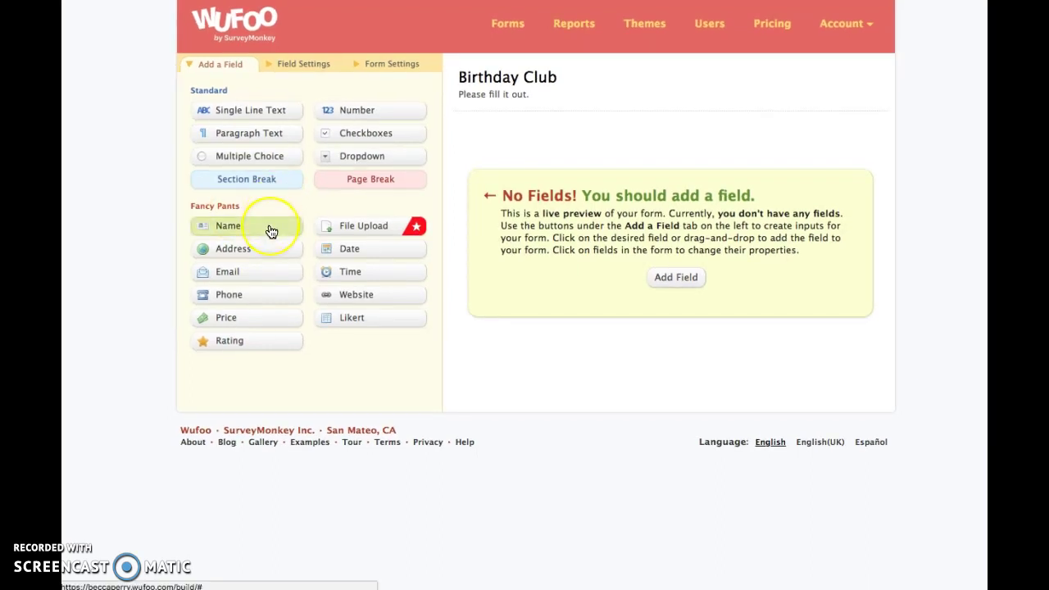
left_click(272, 231)
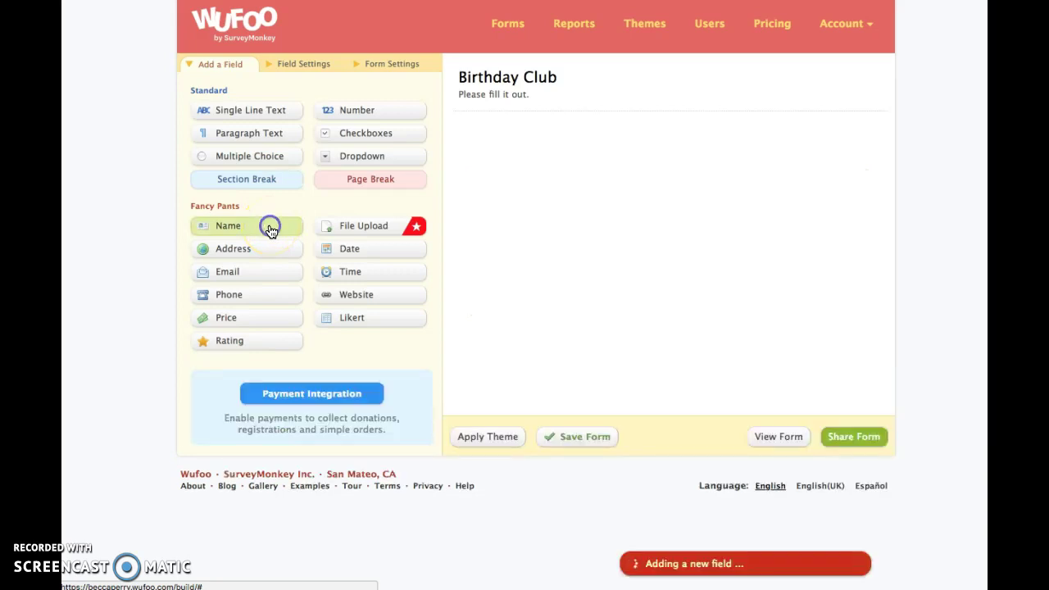
left_click(268, 251)
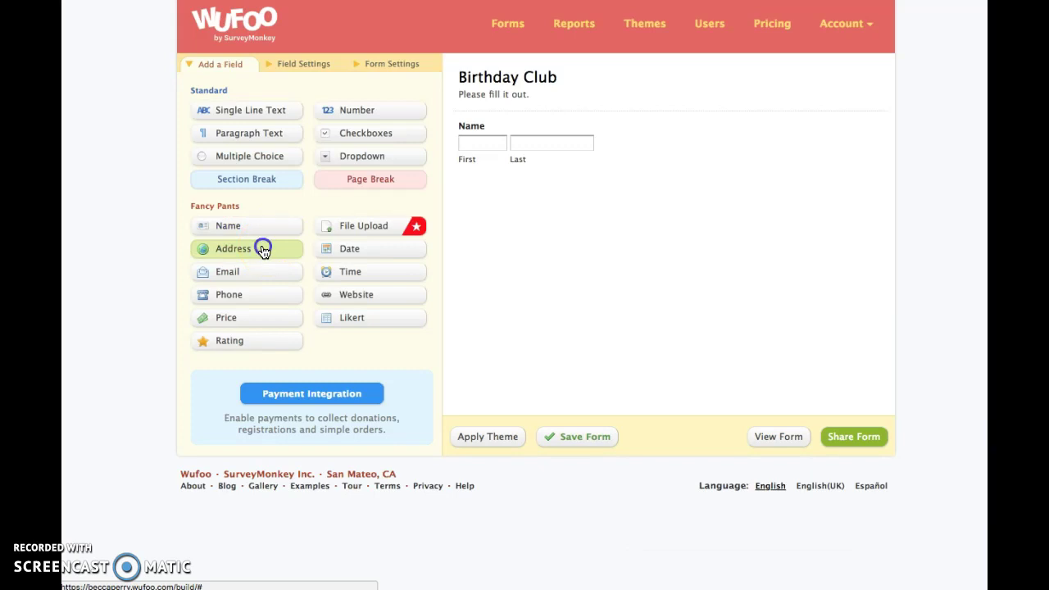
left_click(264, 251)
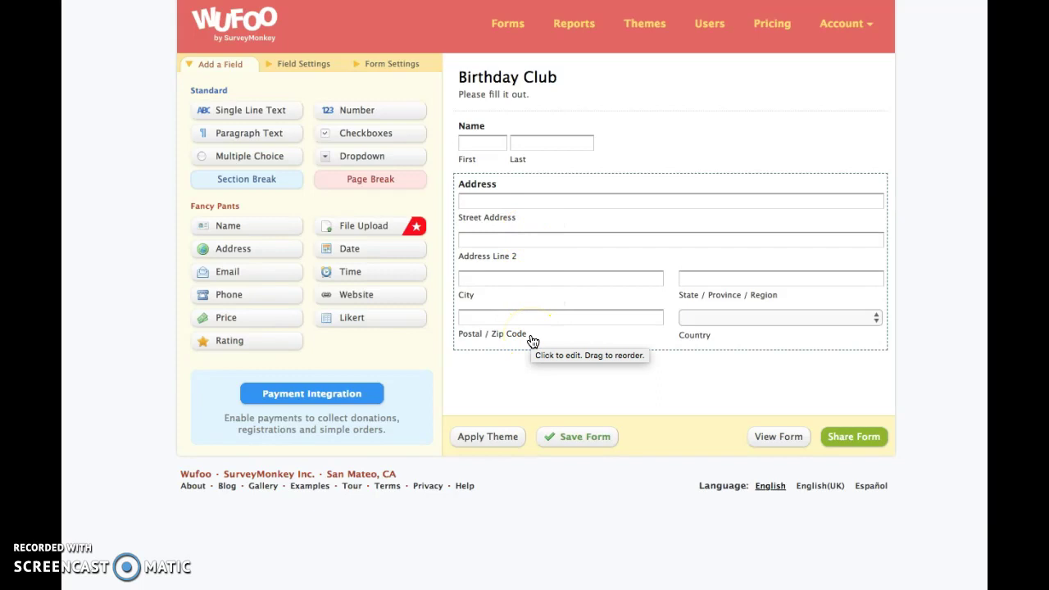
left_click(279, 279)
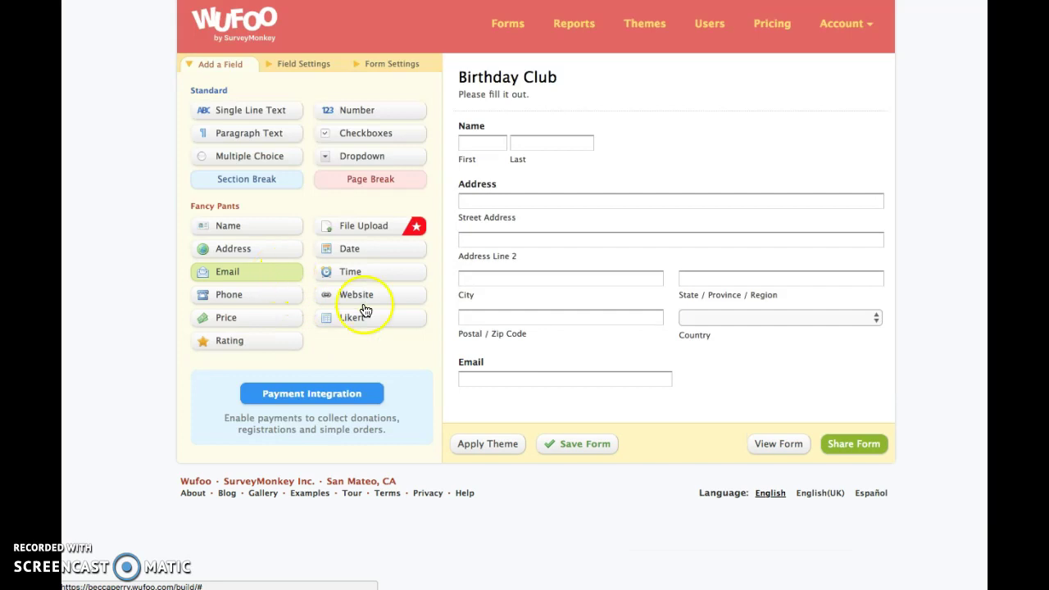
- Move the Email field up between the Name and Address fields
left_click(721, 373)
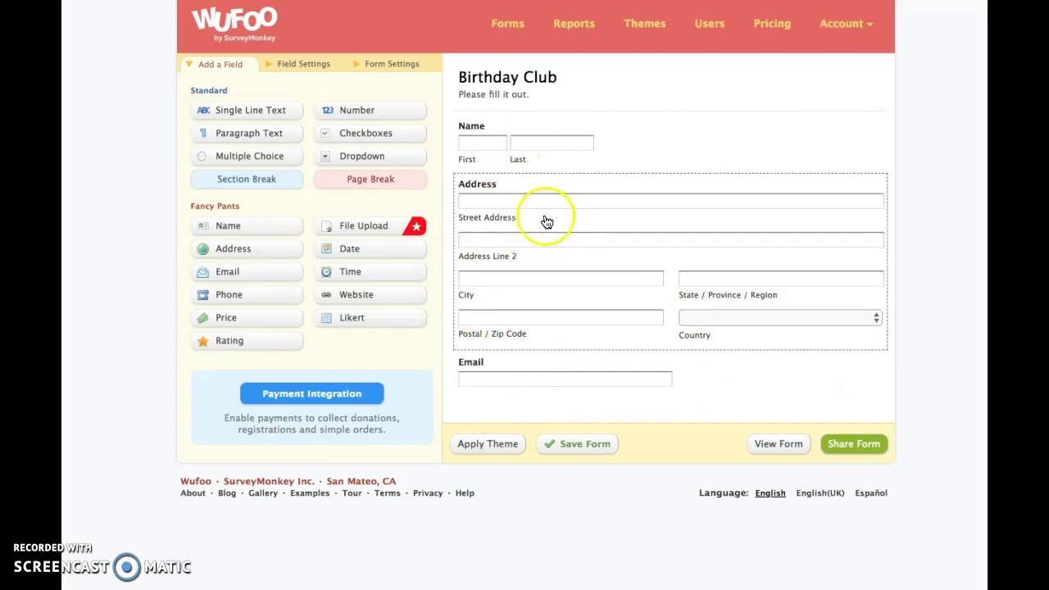
left_click(734, 376)
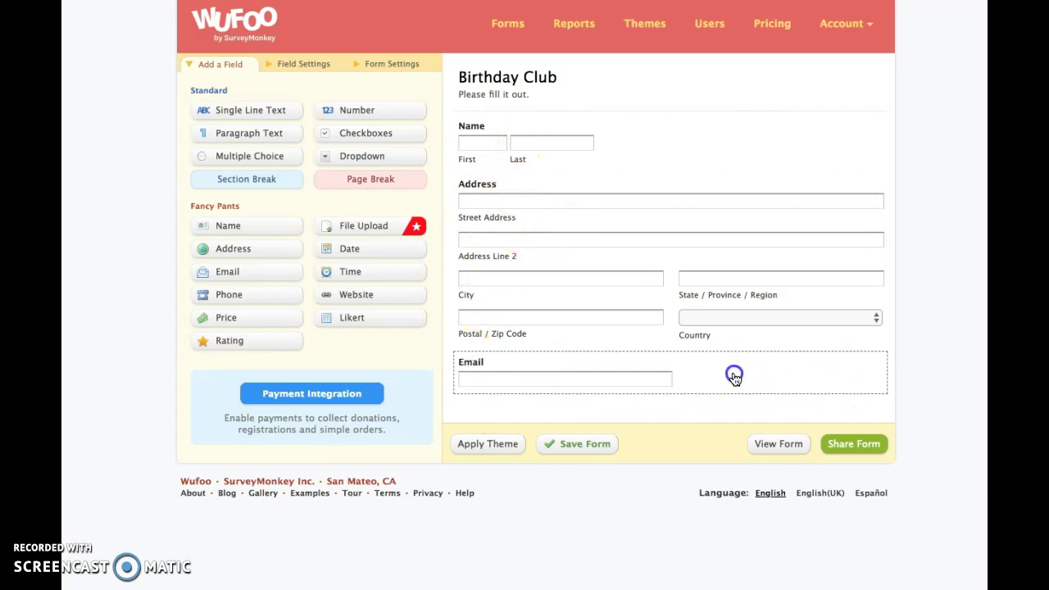
left_click_drag(735, 376, 738, 191)
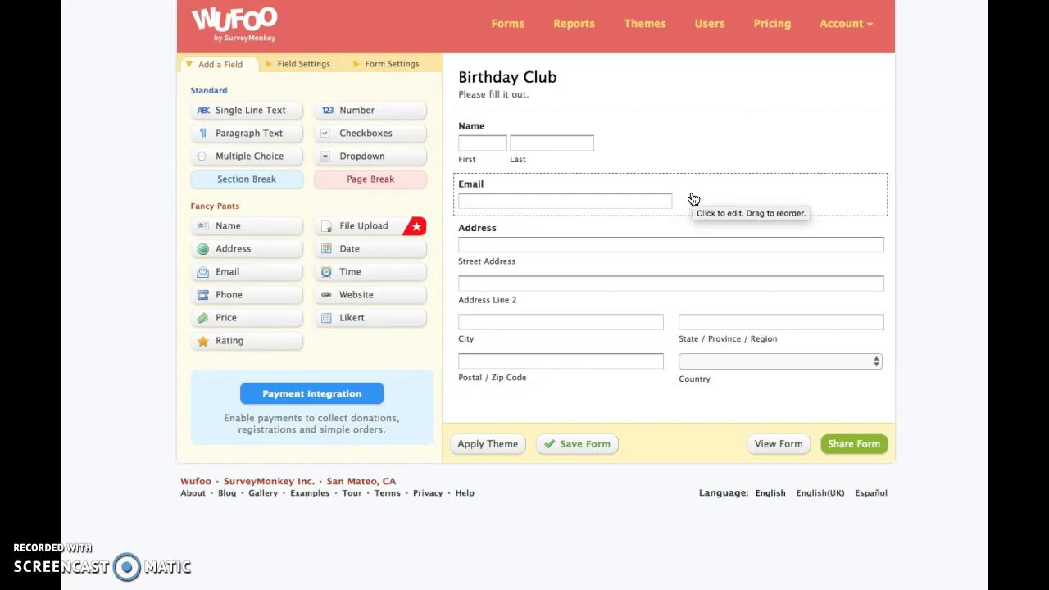
- Add a dropdown field below the address and label it "Select your birthday month"
left_click(412, 167)
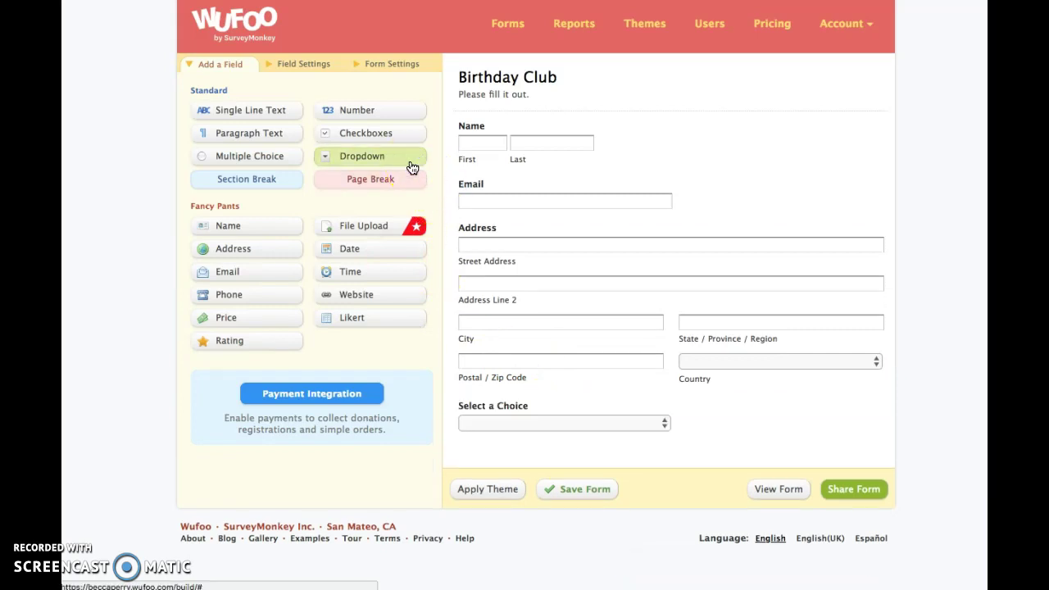
left_click(491, 414)
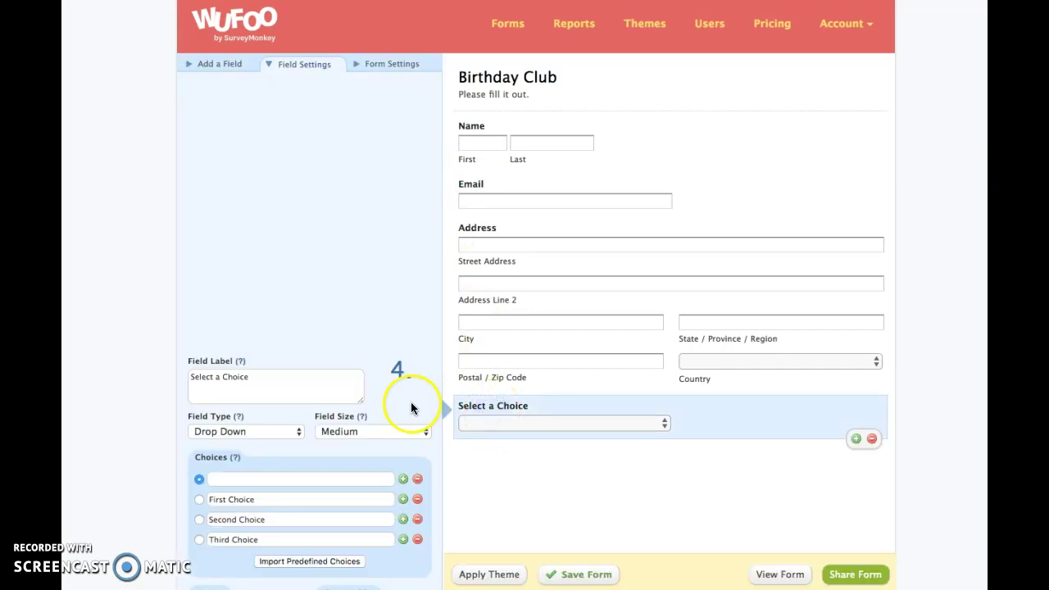
scroll(412, 407, "down", 3)
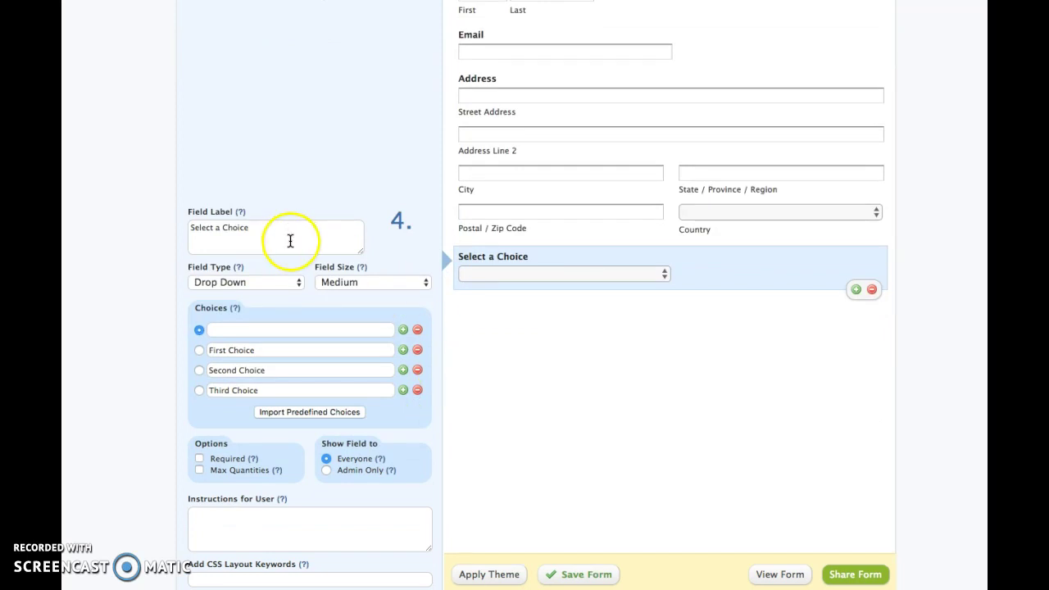
left_click_drag(290, 240, 184, 229)
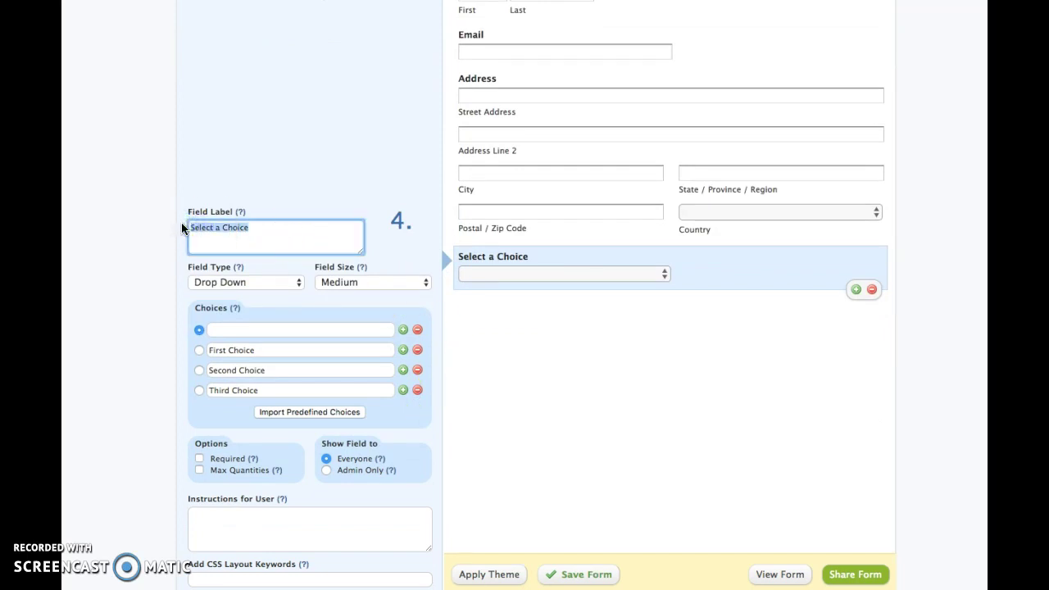
type("Select your birthday month")
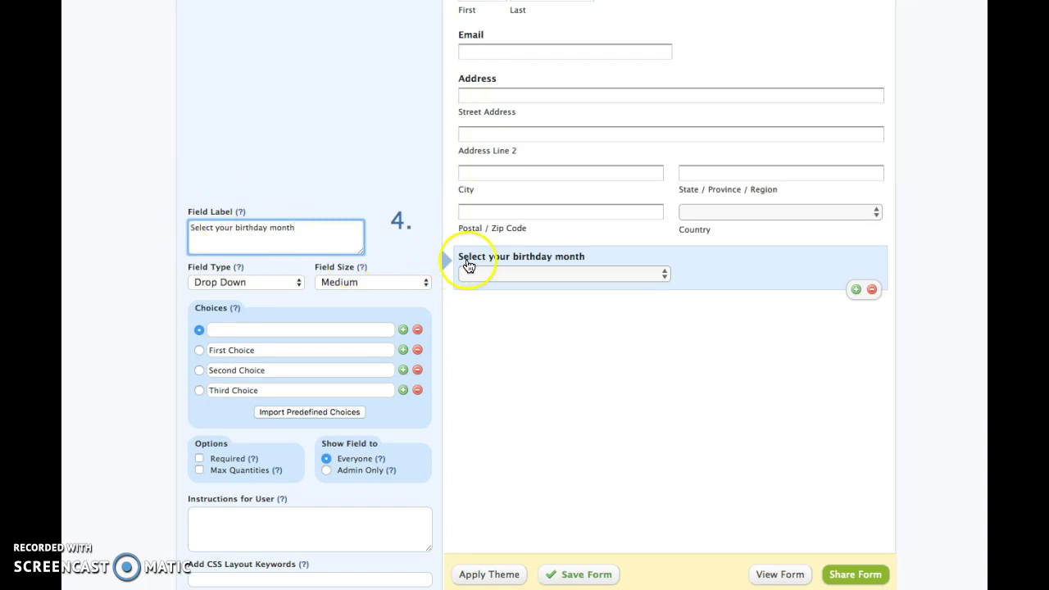
- Rename the dropdown's First Choice to January and Second Choice to February, keeping the blank default choice above them
left_click(240, 351)
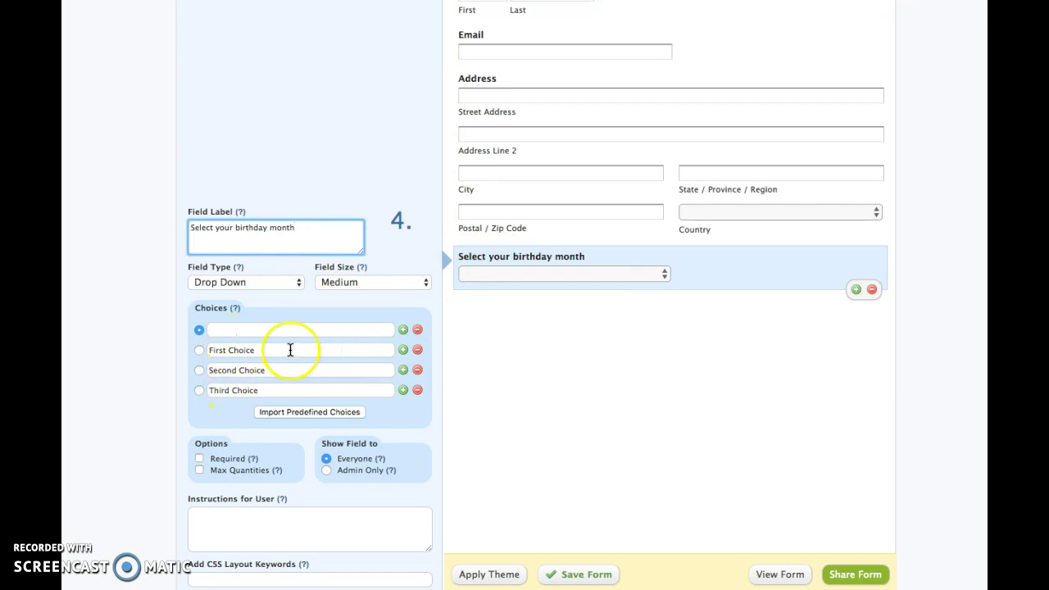
left_click(258, 330)
left_click(255, 348)
left_click(252, 350)
triple_click(252, 350)
key("BackSpace")
type("January")
triple_click(250, 368)
type("Feb")
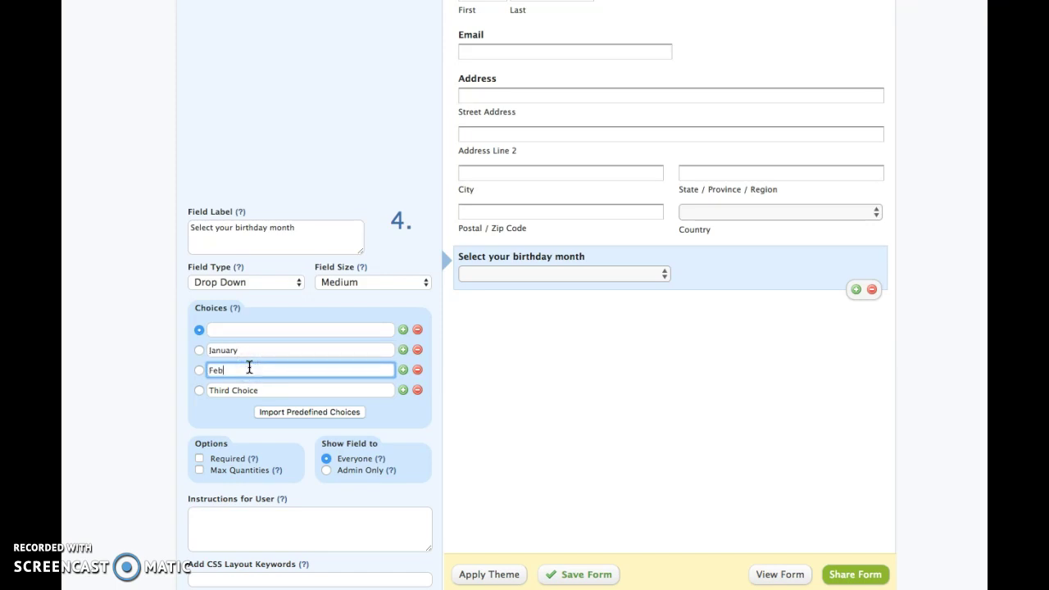
type("ruary")
- Replace the dropdown's Third Choice with March
left_click(237, 391)
key("Delete")
key("Delete")
key("Delete")
key("Delete")
key("Delete")
key("Delete")
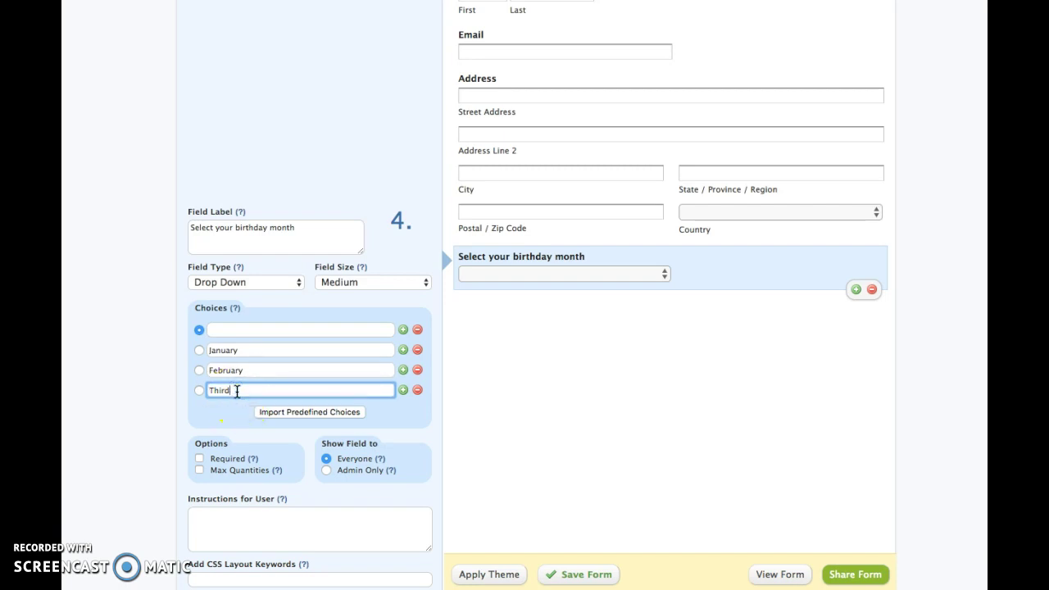
type("March")
- Add five more choices below March in the birthday month dropdown and name the first of them April
left_click(402, 391)
left_click(403, 411)
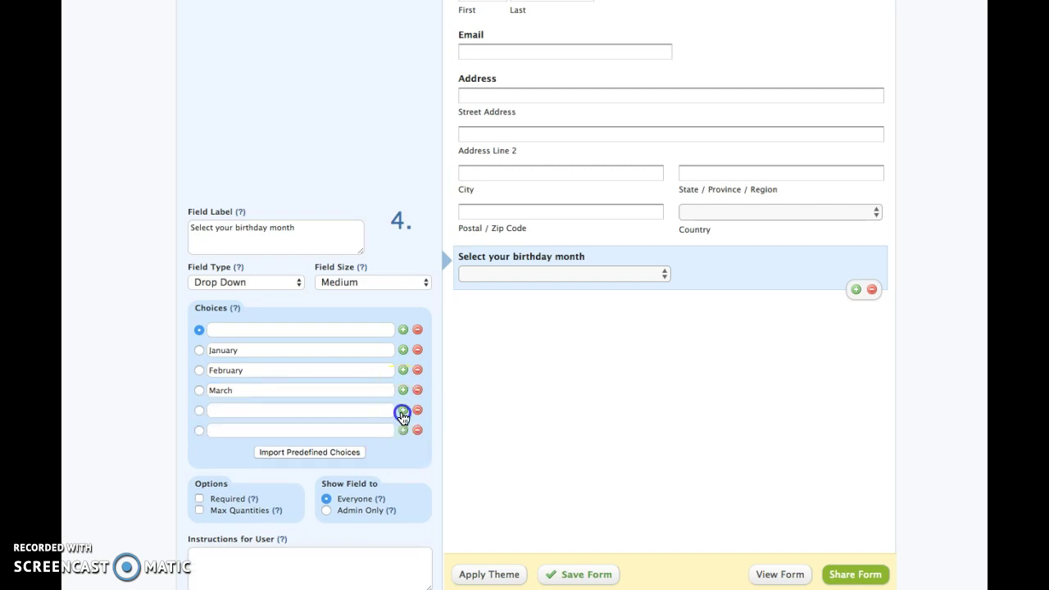
left_click(403, 411)
left_click(403, 412)
left_click(403, 412)
left_click(347, 410)
type("April")
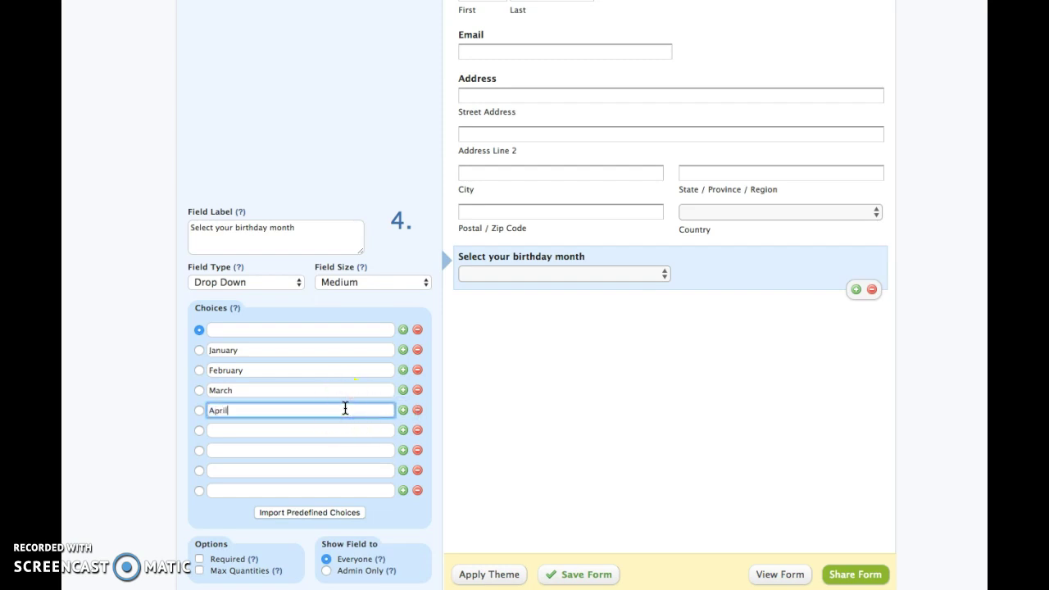
- Name the next three choices below April in the birthday month dropdown May, June and July
key("Tab")
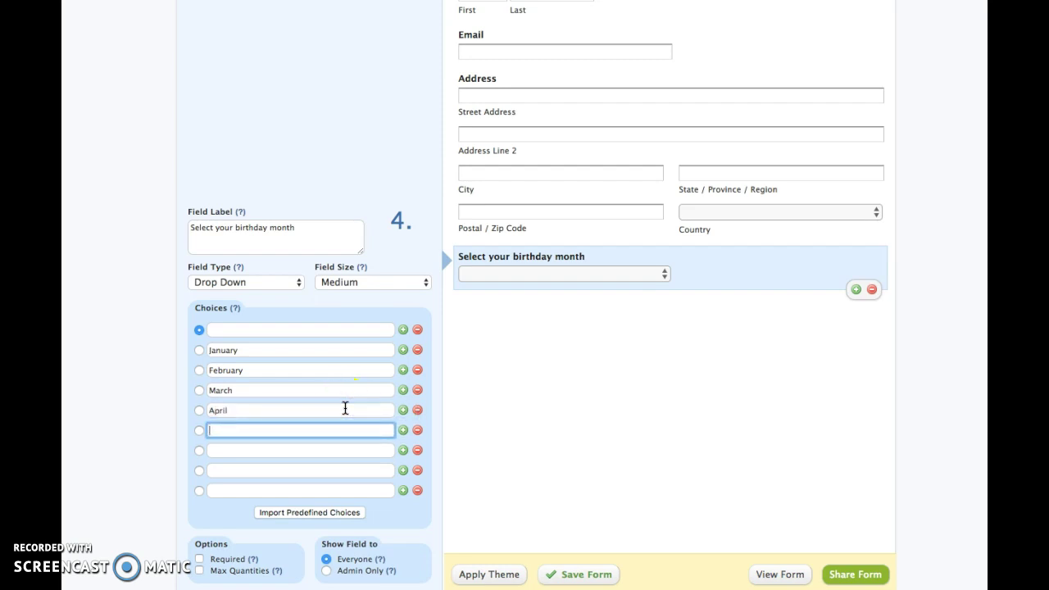
type("May")
key("Tab")
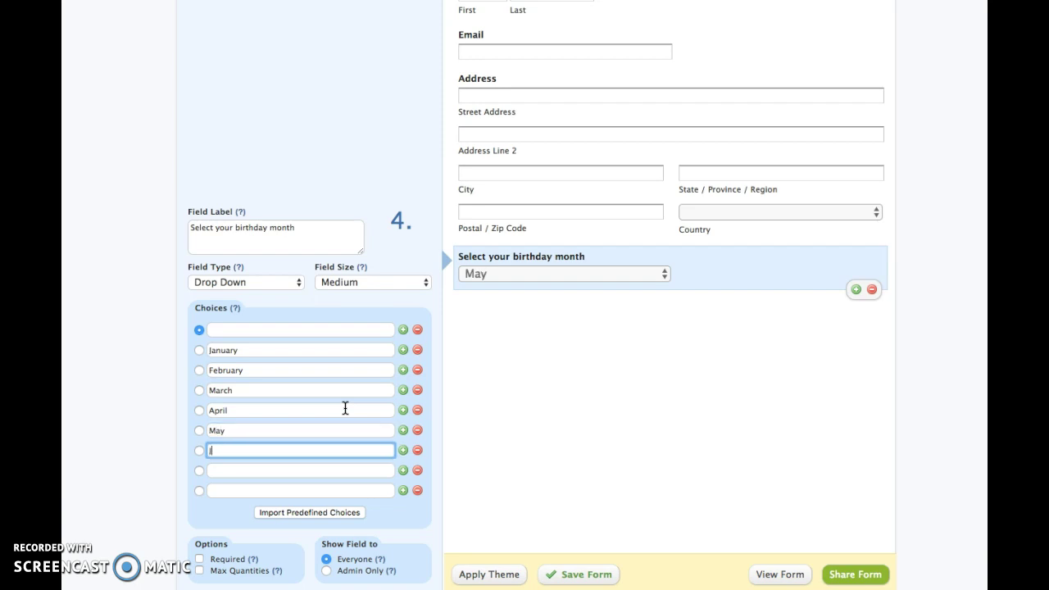
key("Tab")
type("July")
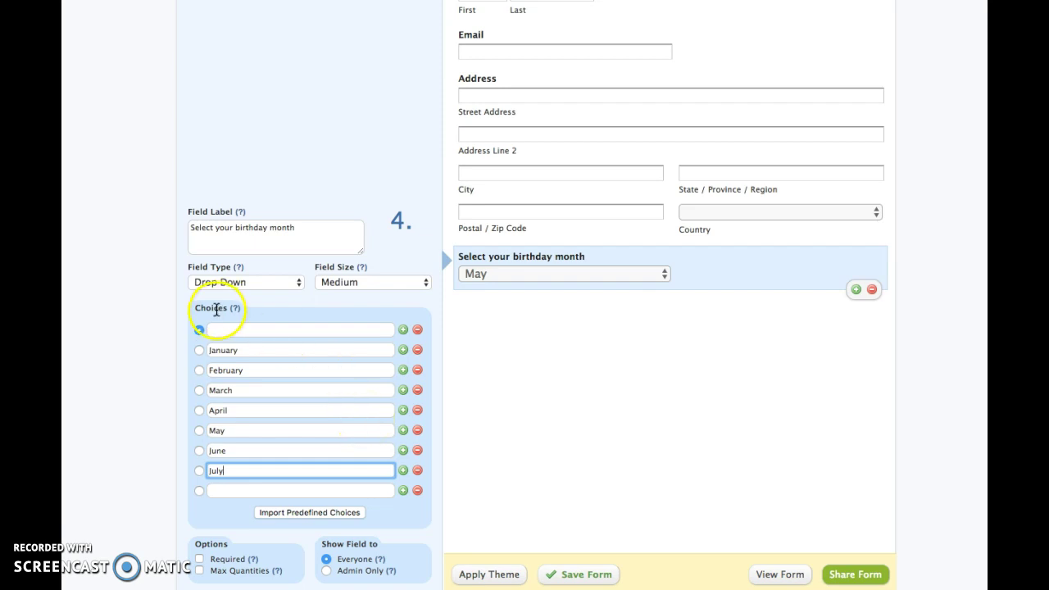
left_click(220, 329)
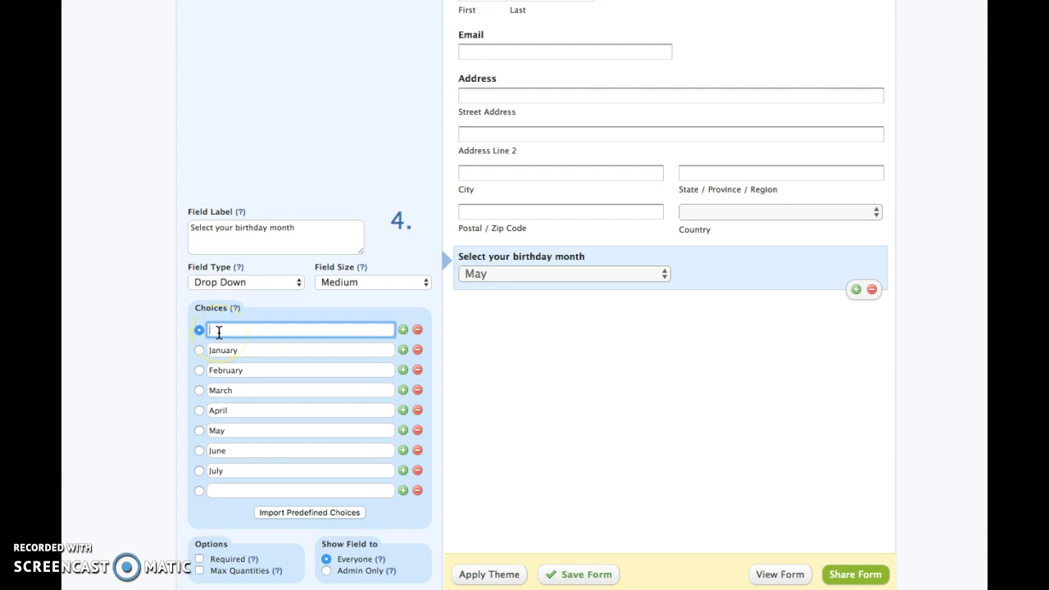
left_click(410, 338)
- Change the Birthday Club form's description to "Please fill it out and submit form. Thank you!"
scroll(412, 337, "up", 3)
left_click(588, 247)
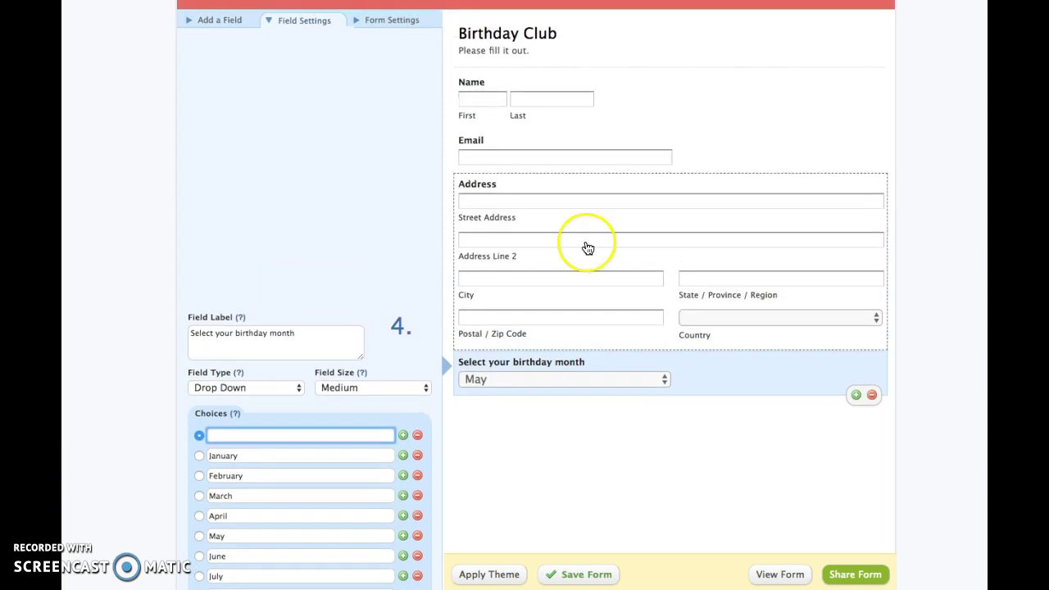
left_click(536, 59)
left_click(299, 147)
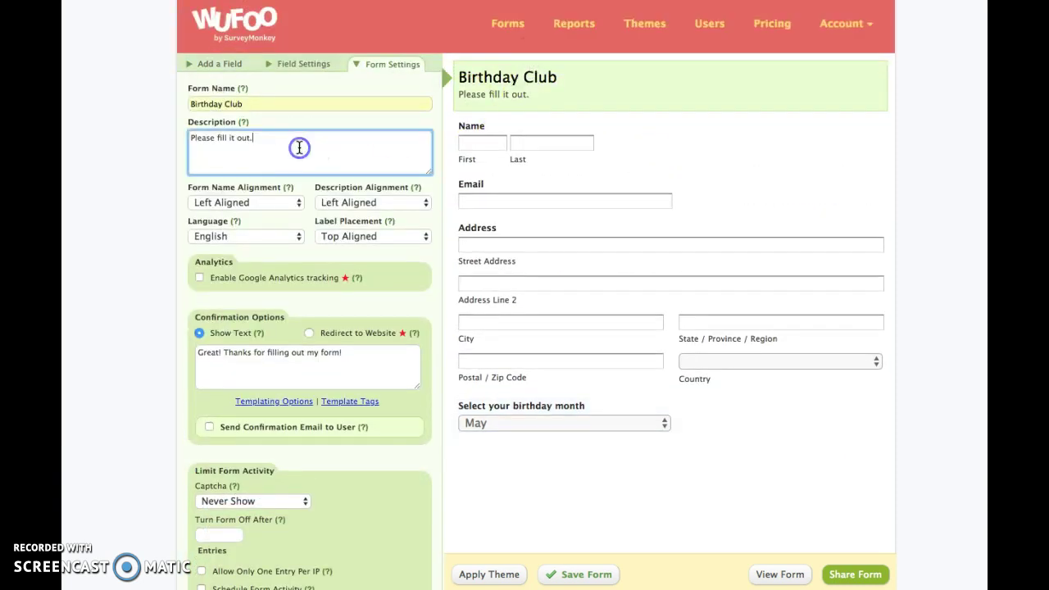
key("BackSpace")
type("and submit")
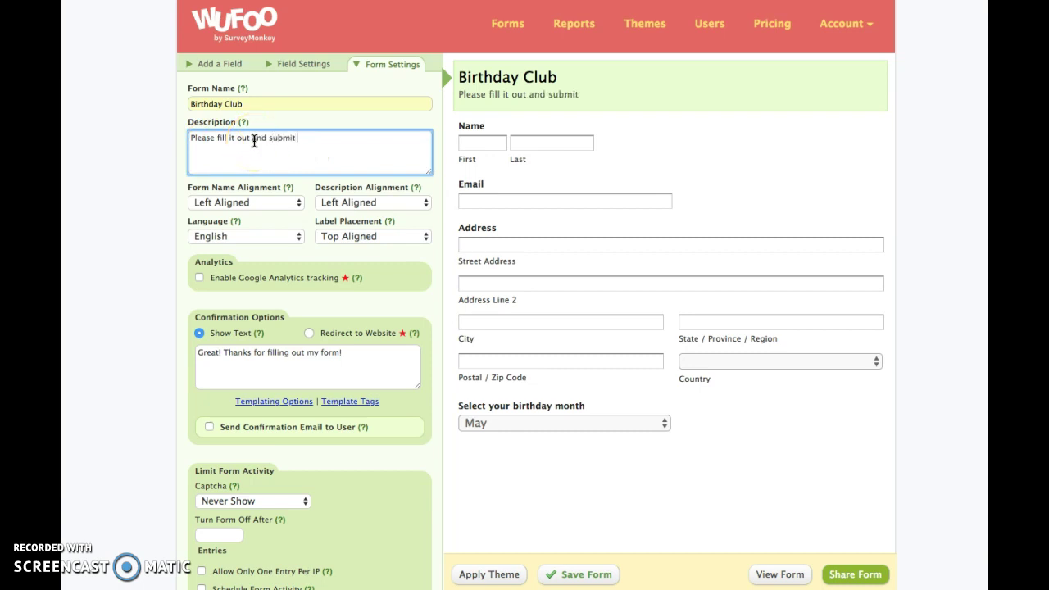
type(" form. Thank you!")
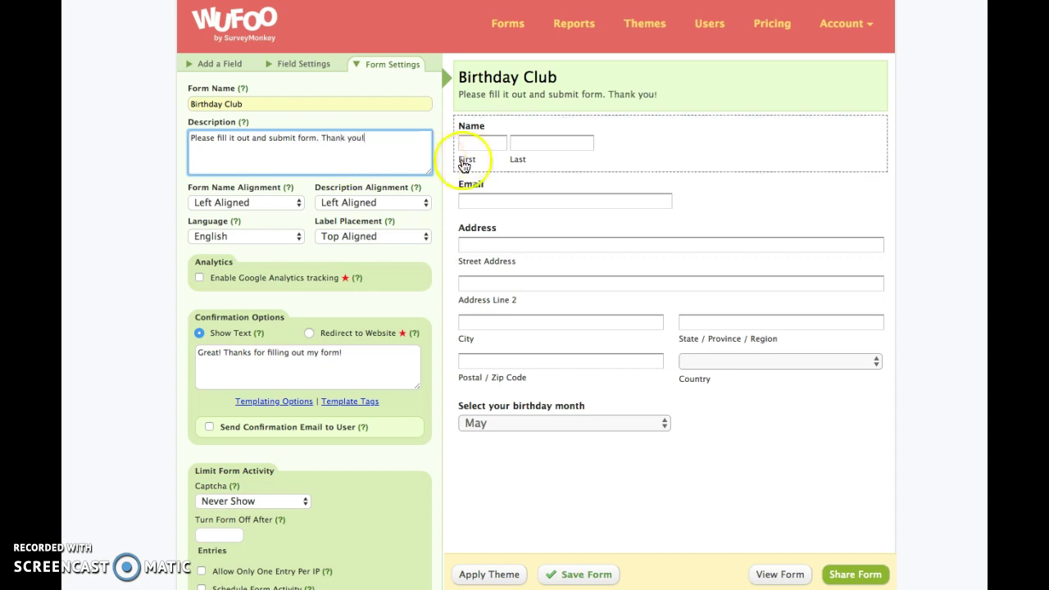
- Save the Birthday Club form and choose to continue editing it
scroll(563, 103, "down", 2)
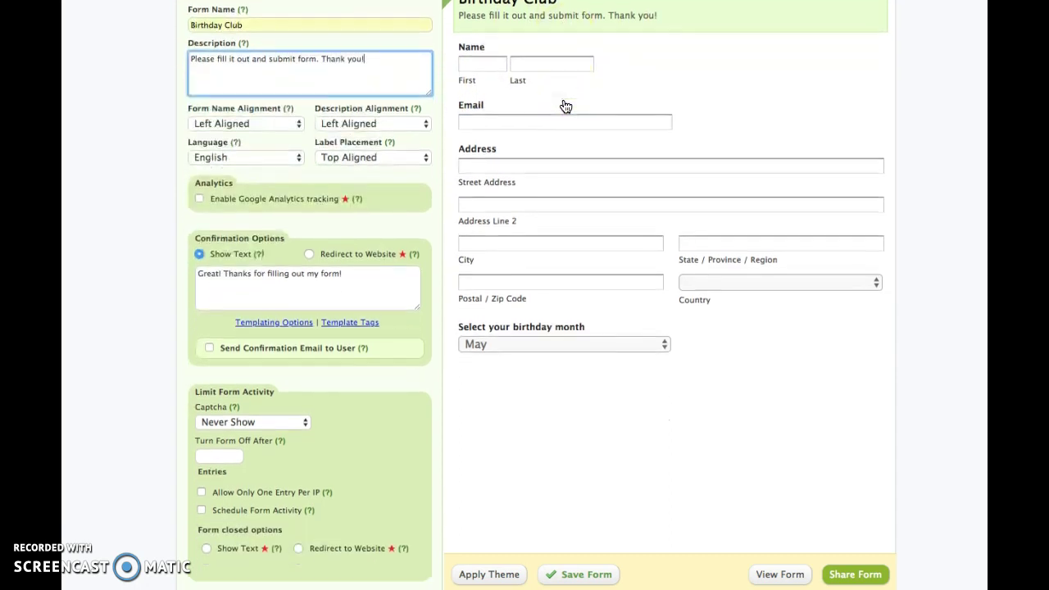
scroll(566, 107, "down", 1)
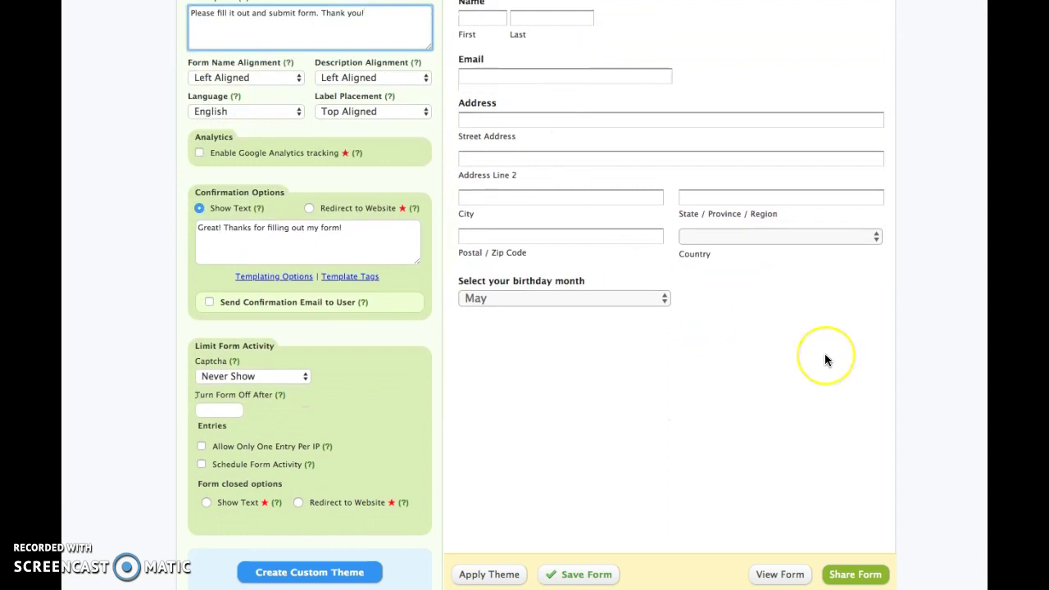
scroll(825, 358, "up", 2)
scroll(825, 359, "down", 4)
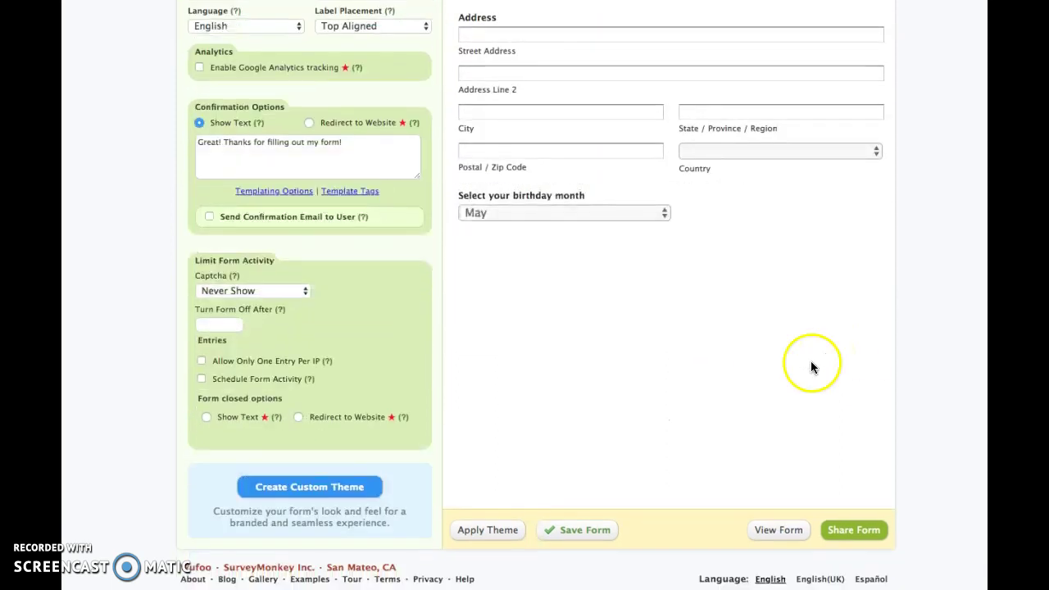
left_click(591, 531)
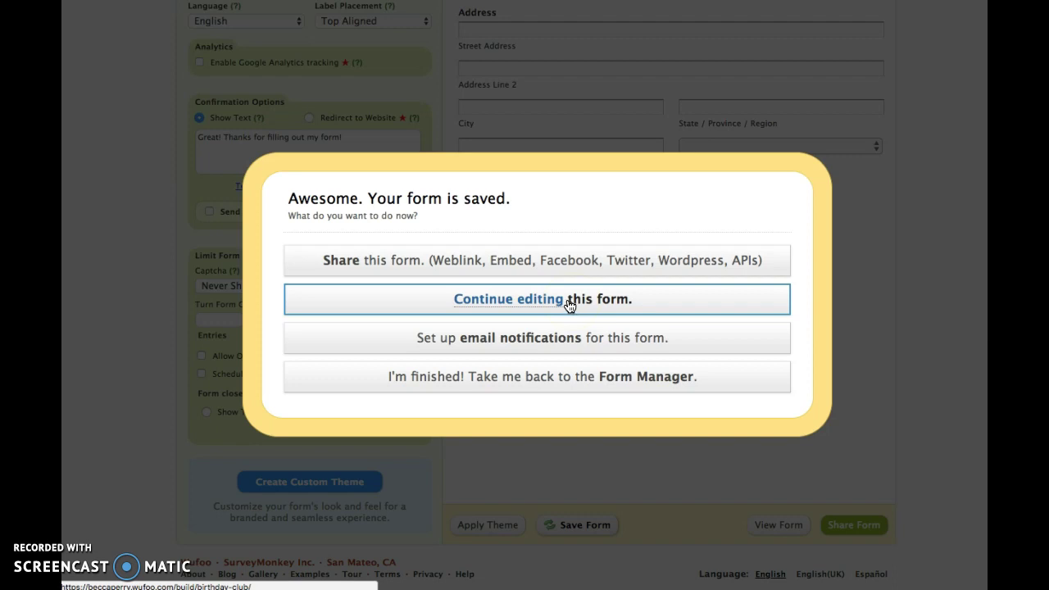
left_click(510, 301)
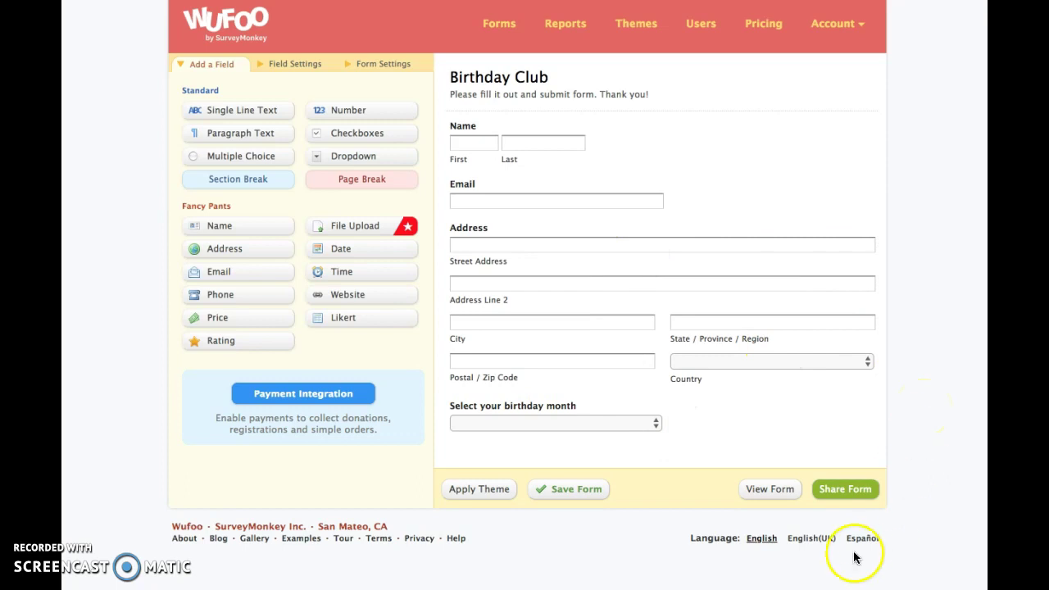
- Preview the saved form and try the Aubergine theme on it
left_click(772, 490)
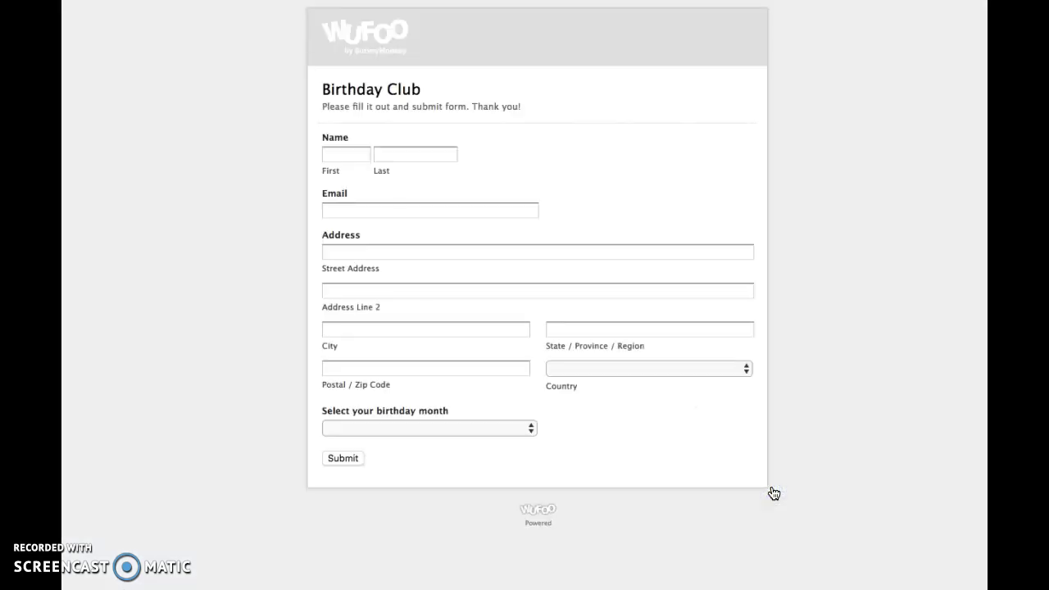
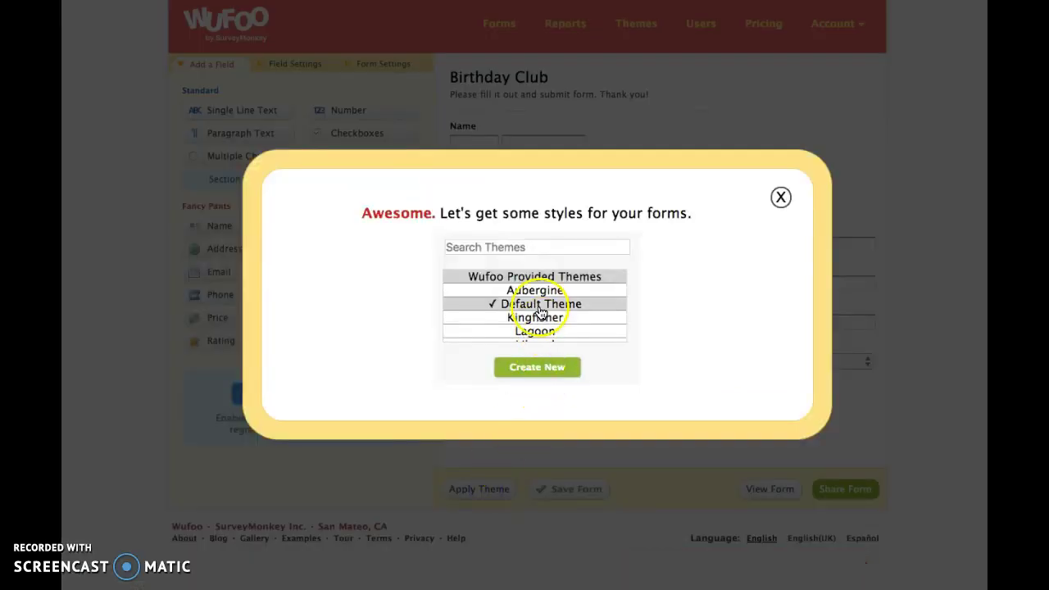
left_click(541, 291)
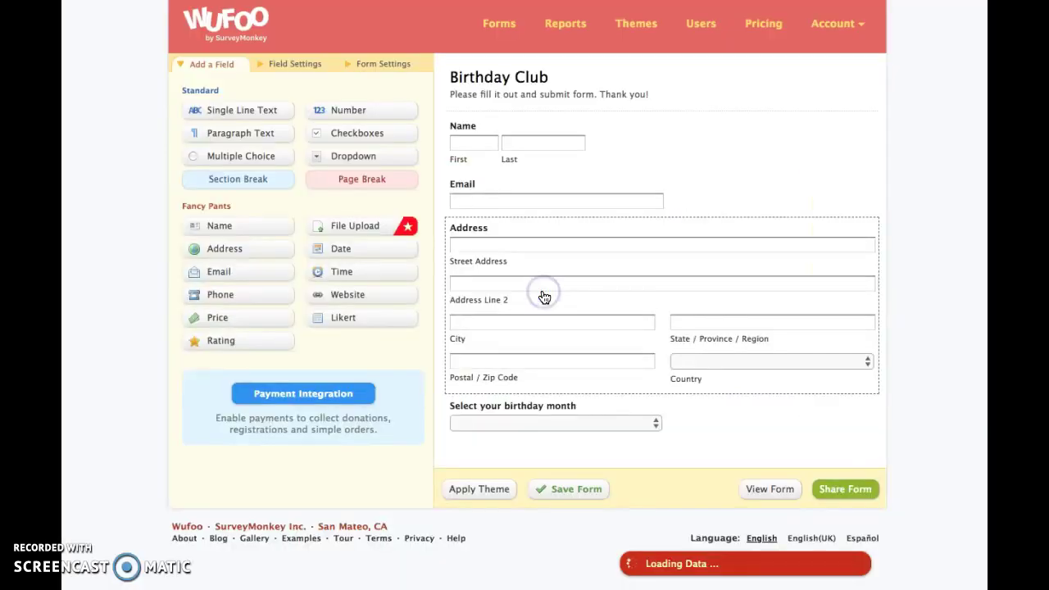
- Apply the Wufoo-provided Kingfisher theme to the Birthday Club form
left_click(483, 489)
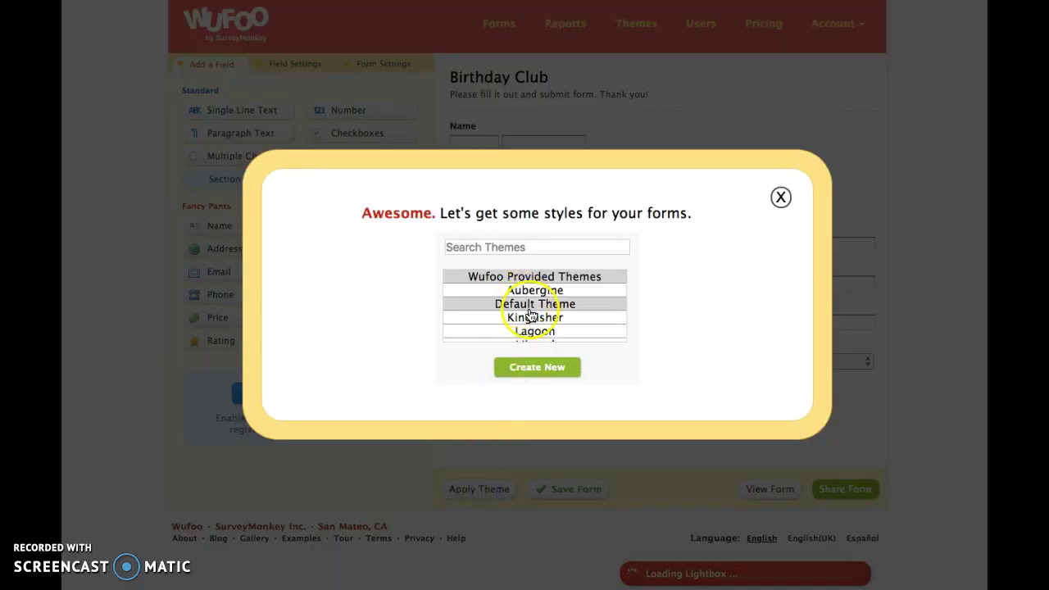
scroll(481, 332, "down", 5)
left_click(552, 336)
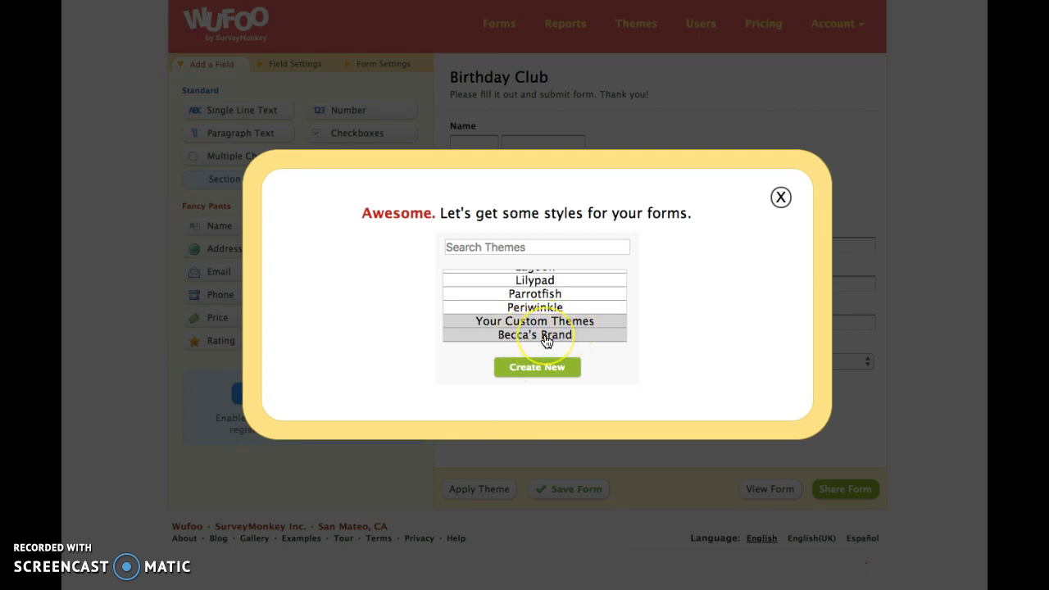
left_click(548, 306)
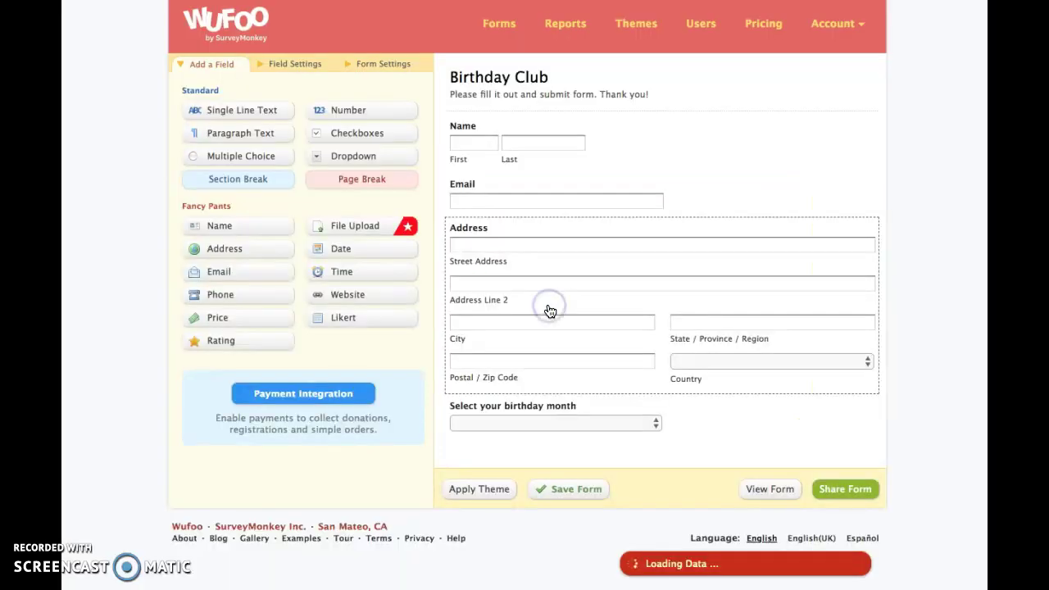
- Save the form with its newly applied theme, continue editing it, and preview the live form before returning to the builder
left_click(572, 443)
left_click(574, 489)
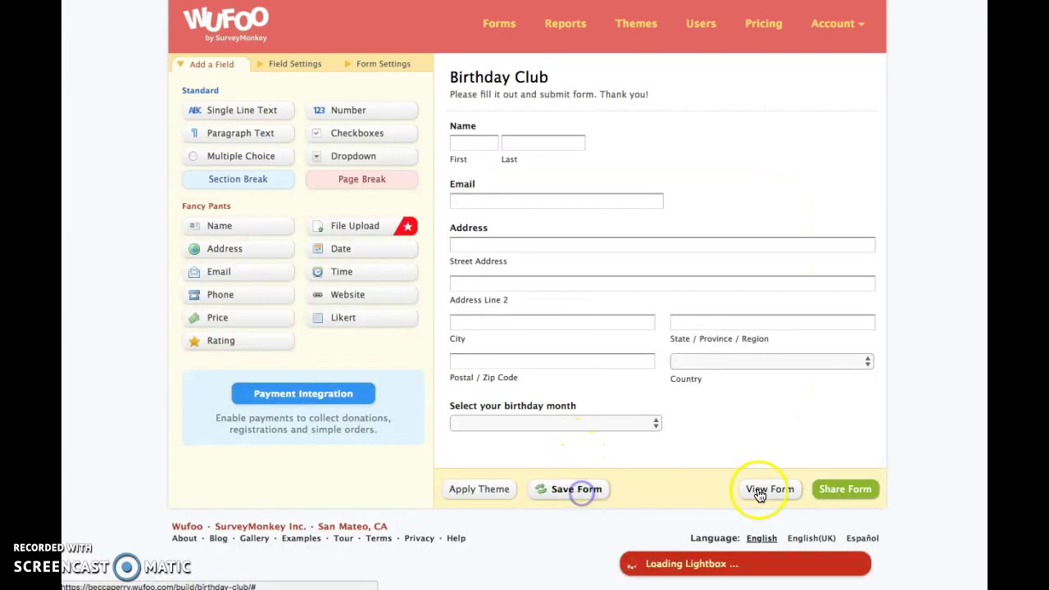
left_click(595, 302)
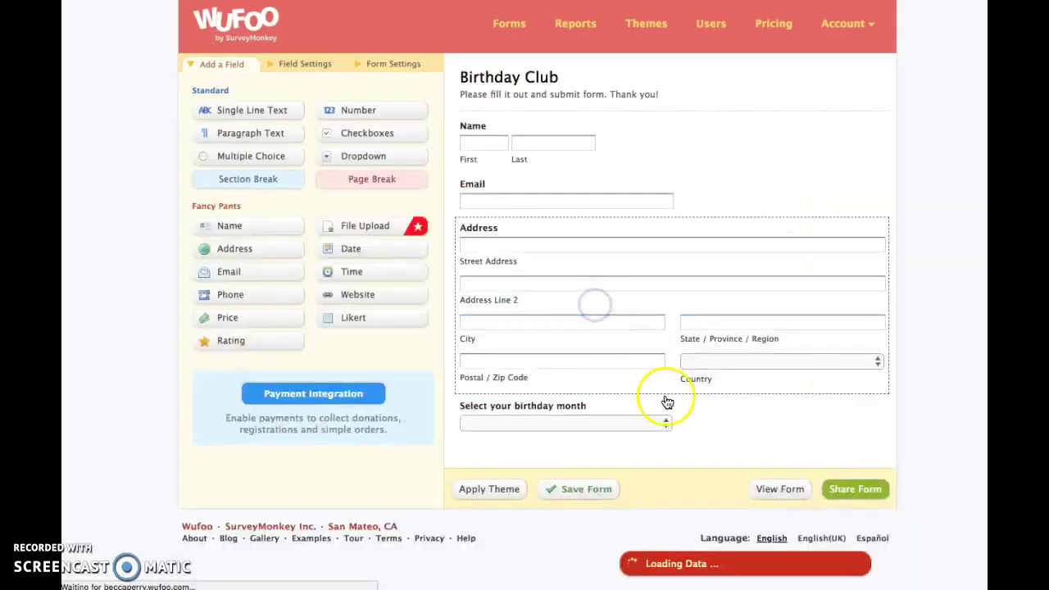
left_click(783, 492)
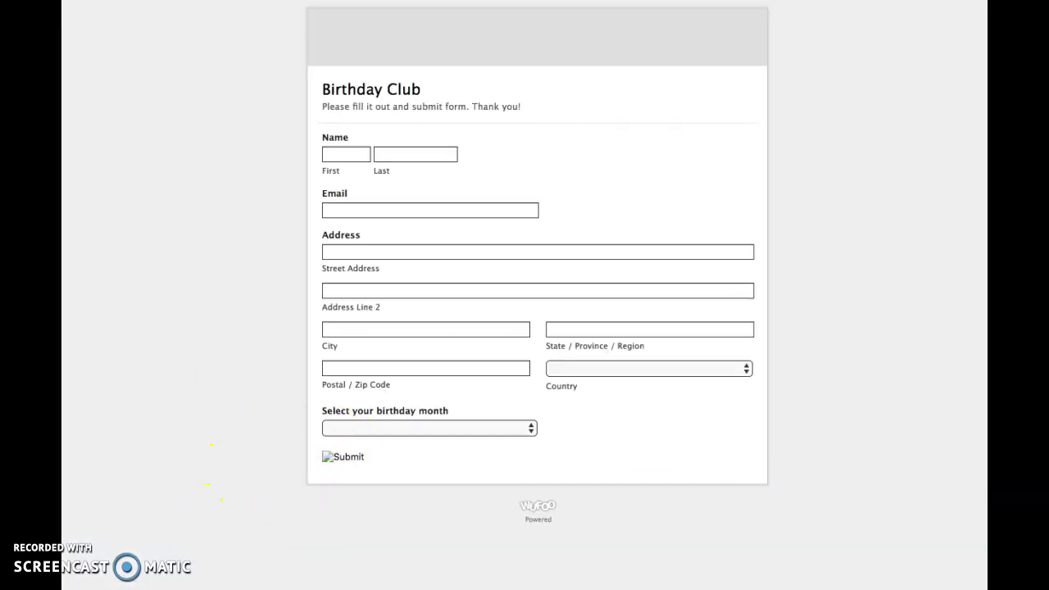
key("super+w")
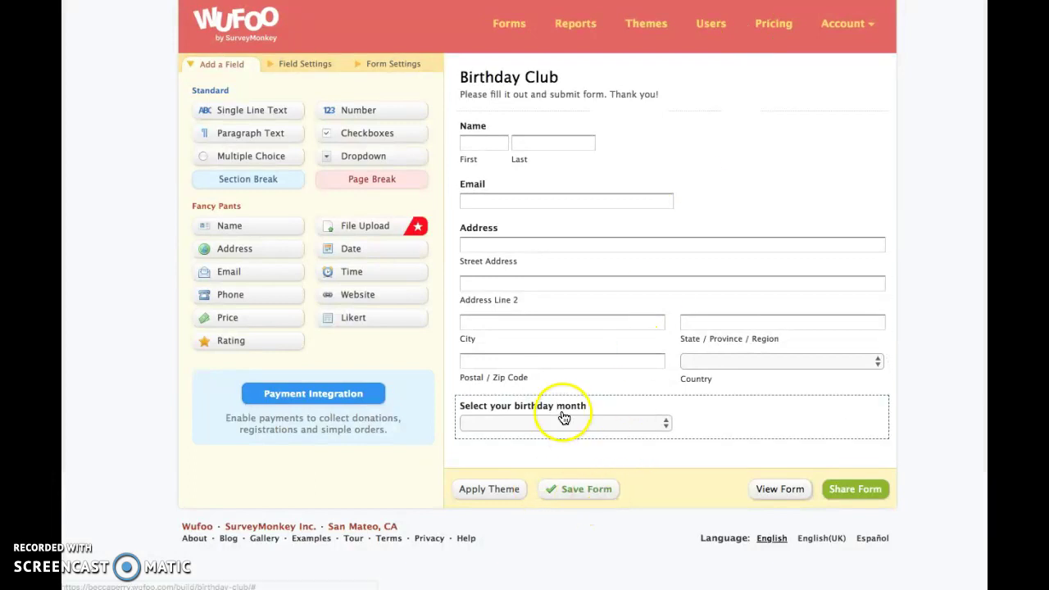
- Apply the brand theme from the custom themes to the Birthday Club form
left_click(485, 491)
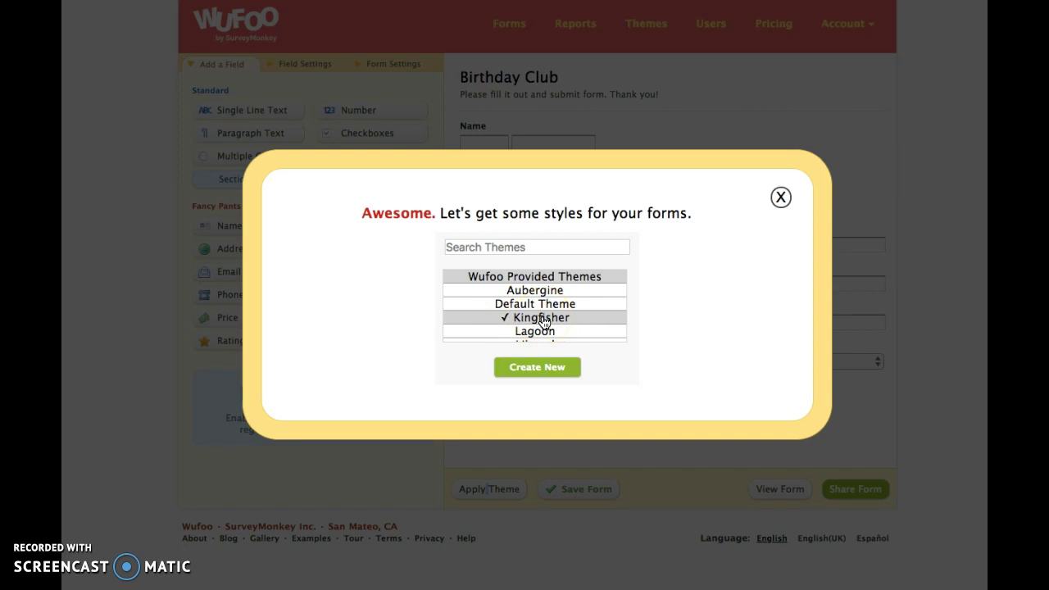
scroll(541, 321, "down", 3)
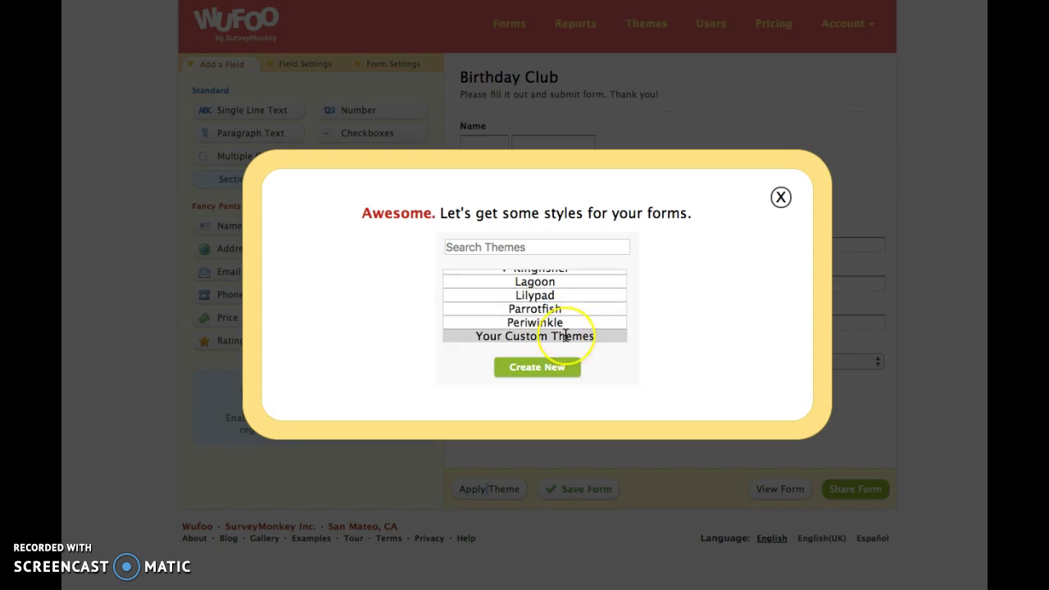
scroll(565, 336, "down", 1)
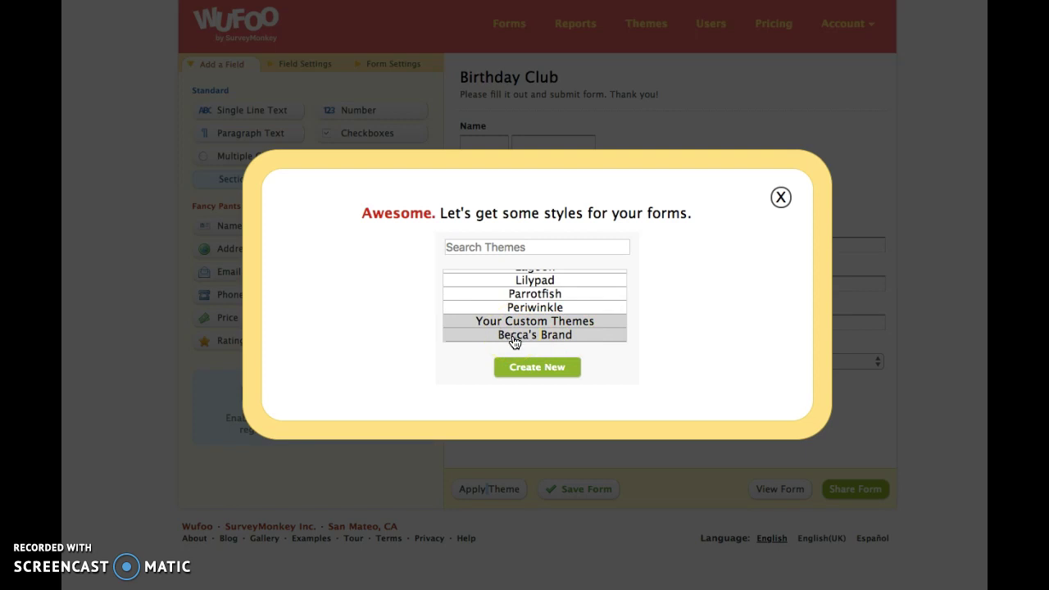
left_click(537, 369)
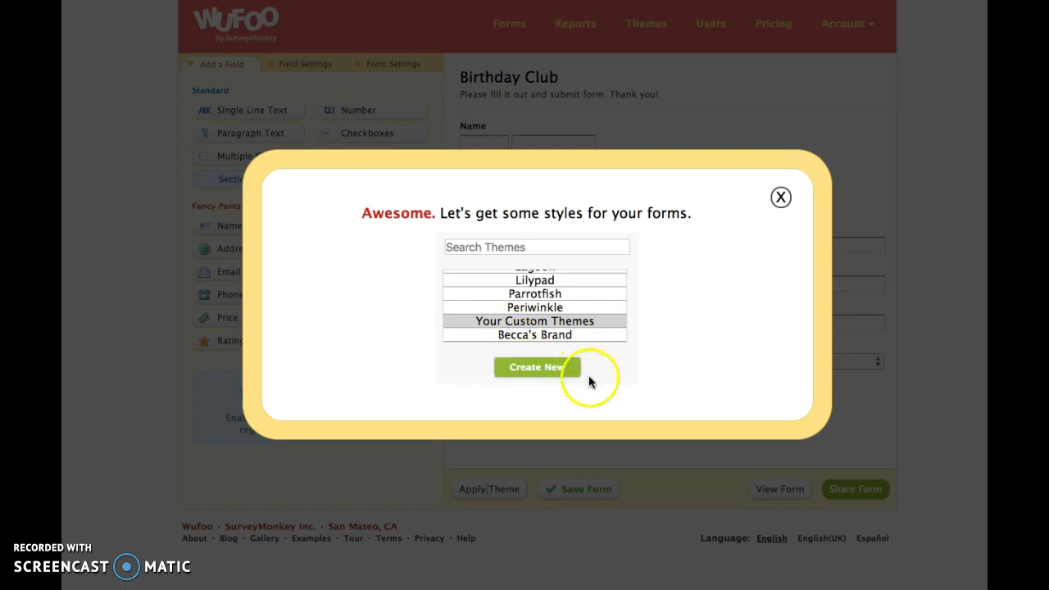
left_click(574, 336)
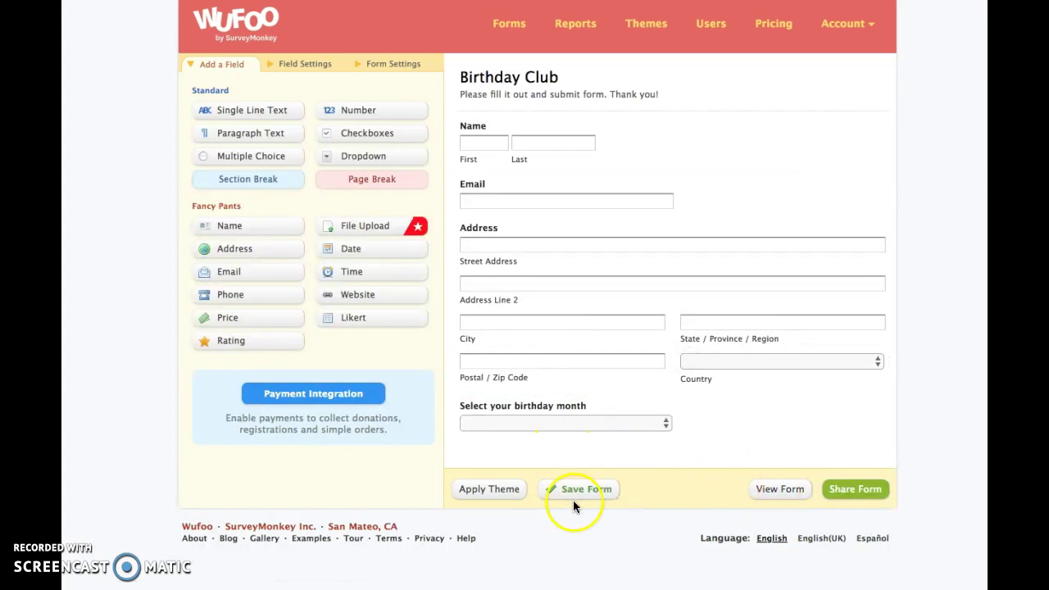
- Preview the themed form, check the choices in its birthday month dropdown, and return to the form builder
left_click(770, 491)
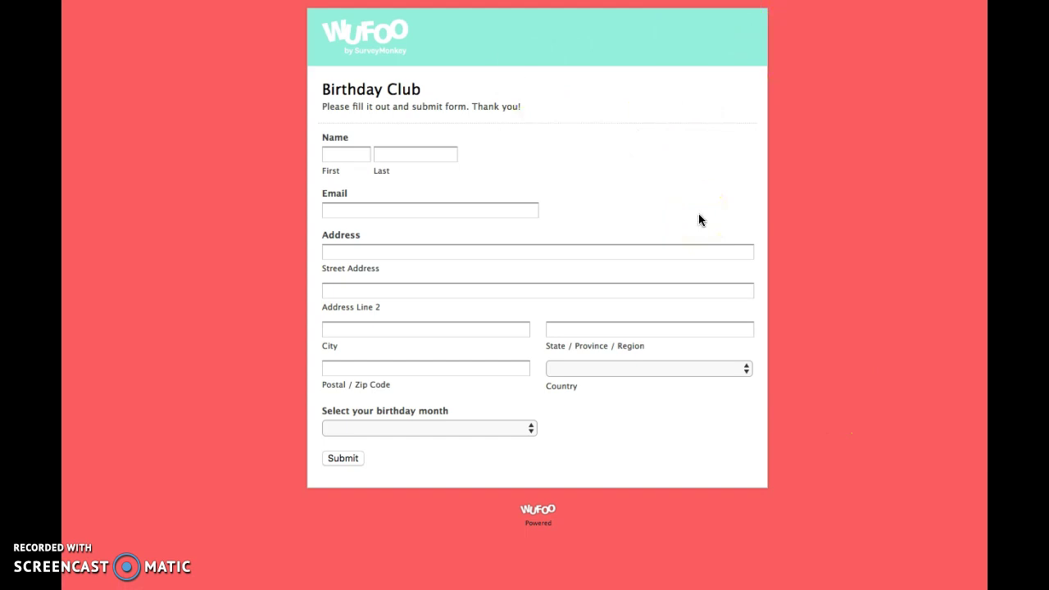
left_click(517, 427)
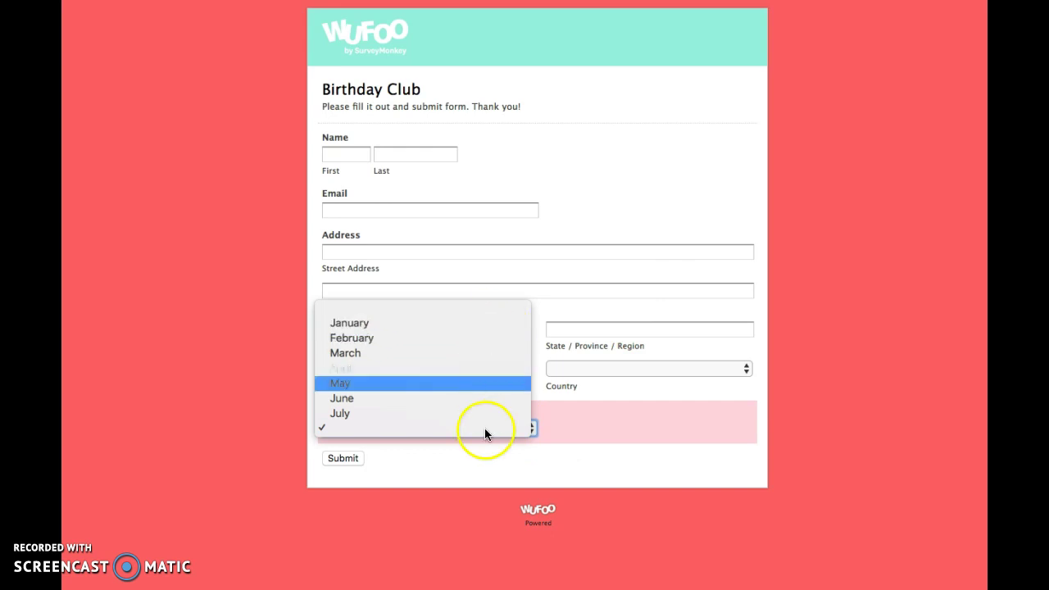
left_click(588, 462)
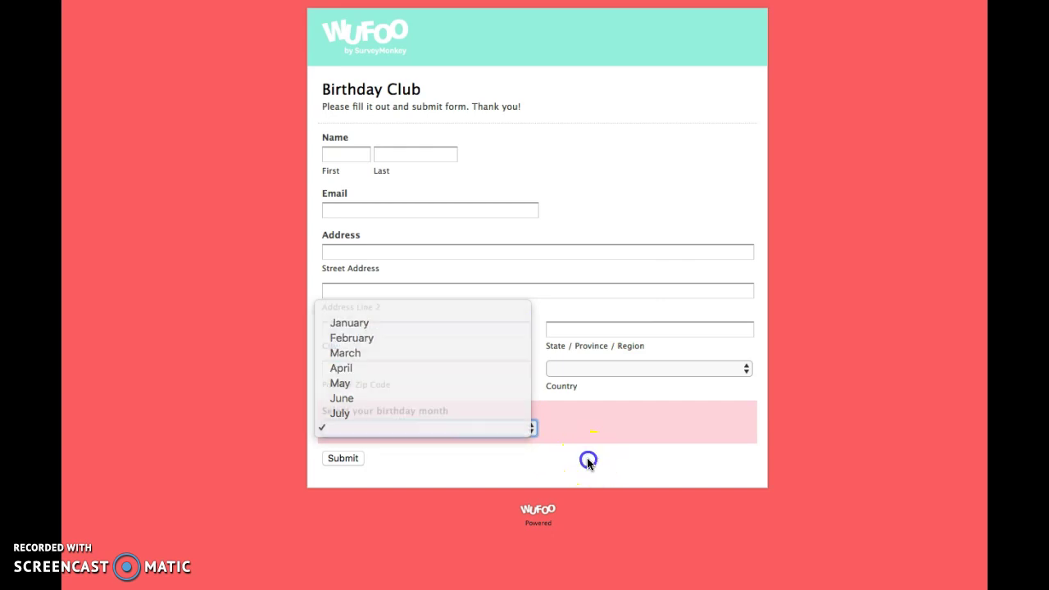
left_click(374, 428)
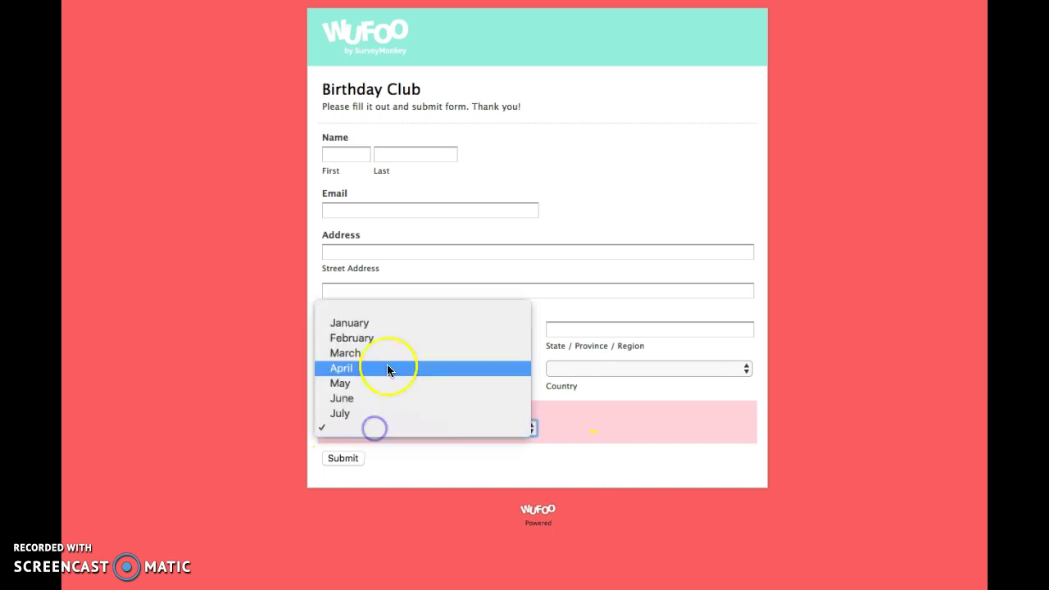
left_click(484, 464)
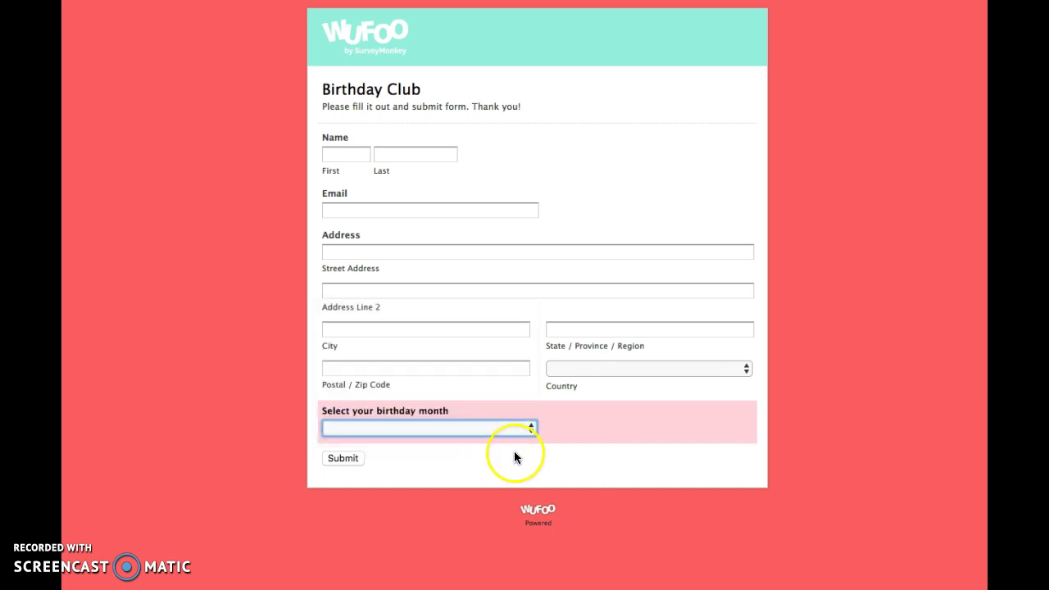
left_click(793, 2)
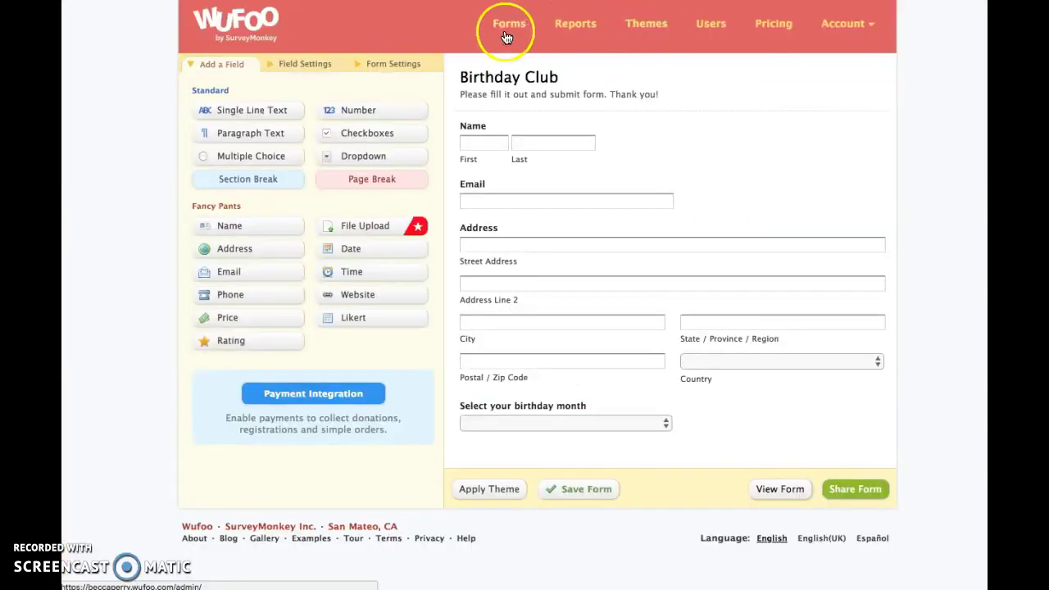